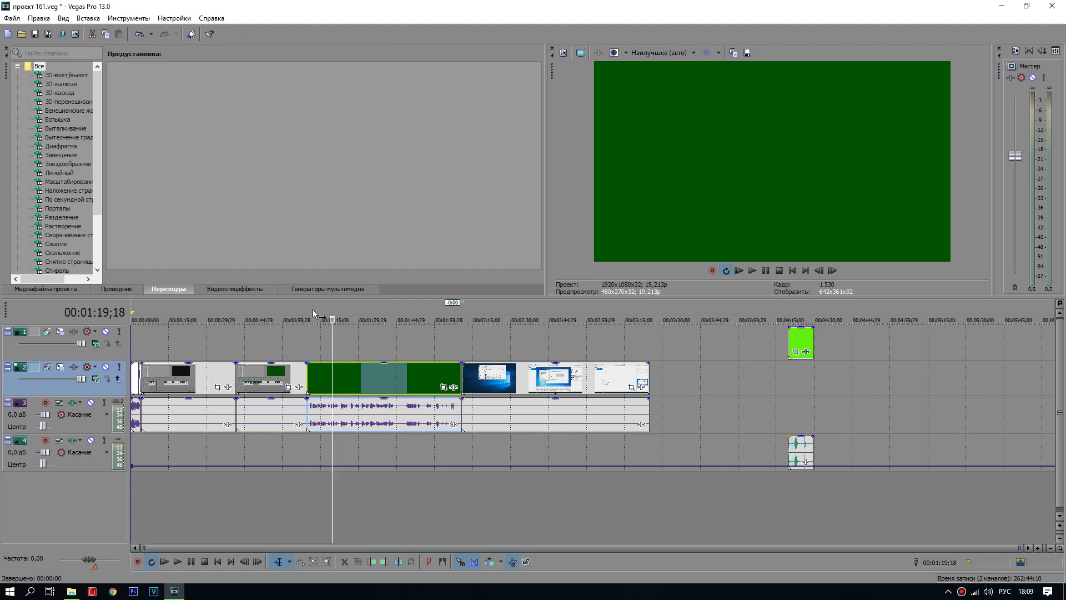
Scrub through the timeline to examine the preview of the screen-recording clips and the green clip on track 2.
click(261, 312)
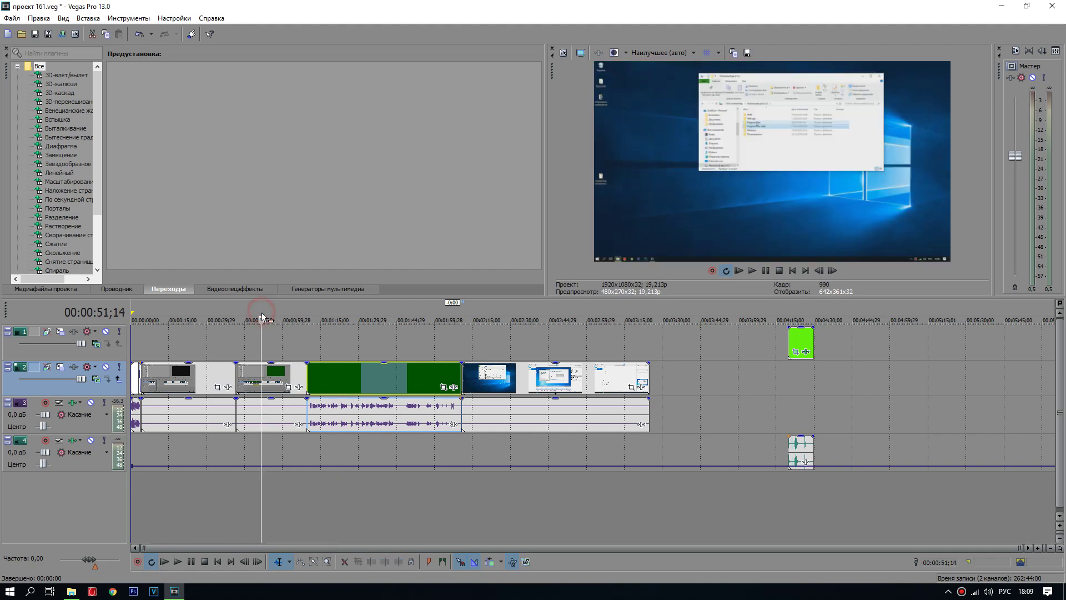
click(183, 312)
click(275, 309)
click(356, 312)
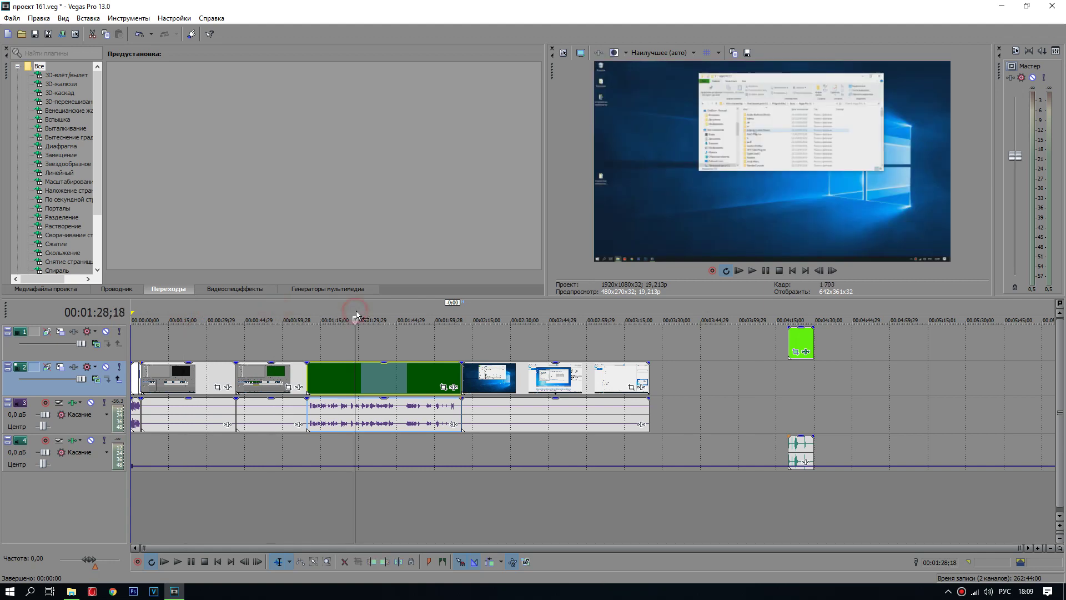
click(404, 310)
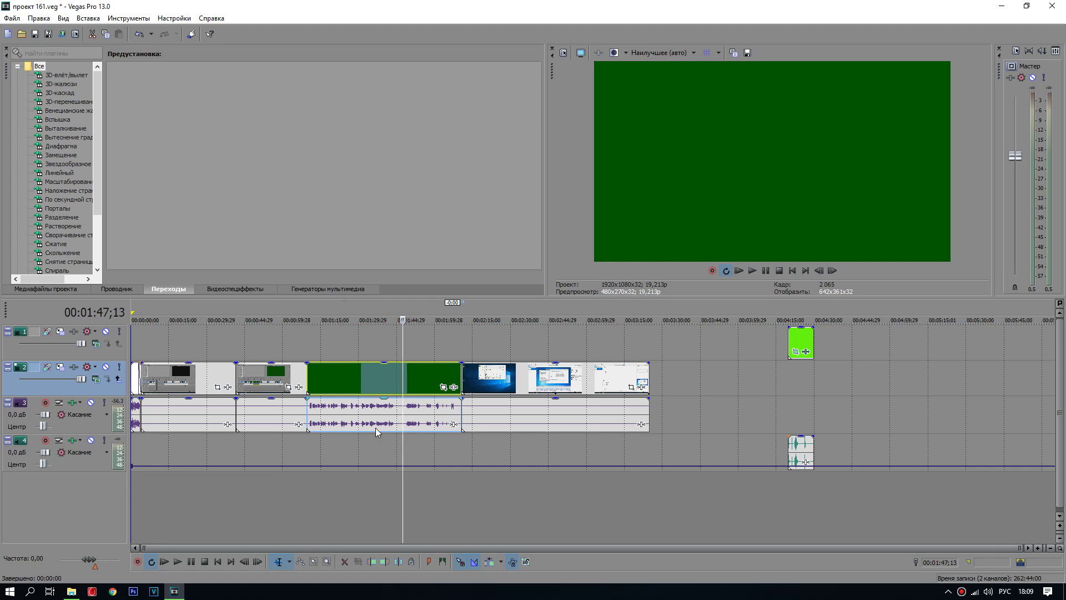
click(71, 591)
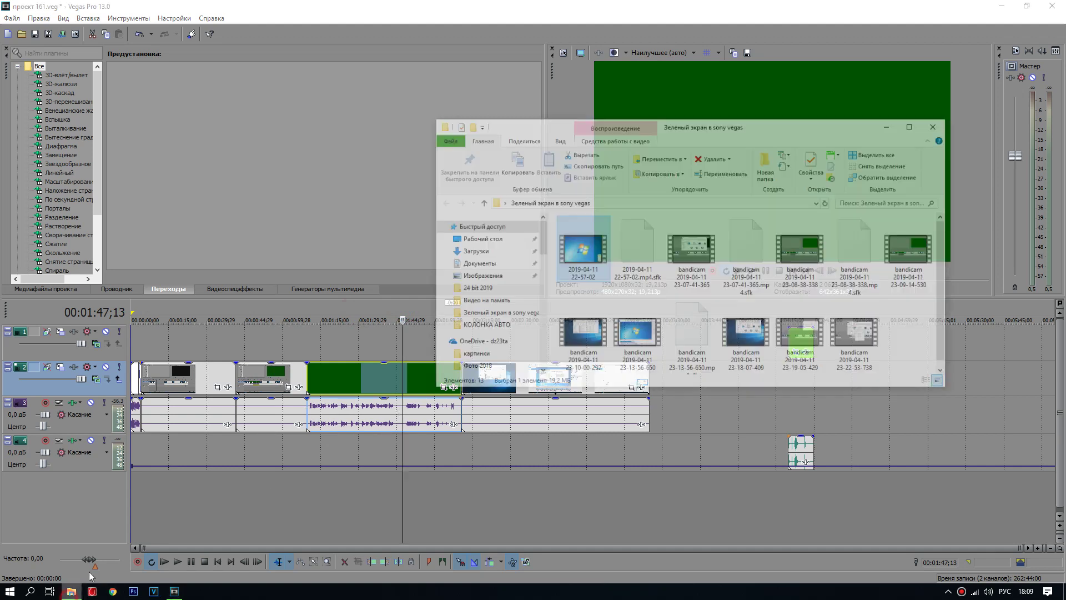
click(346, 379)
click(347, 379)
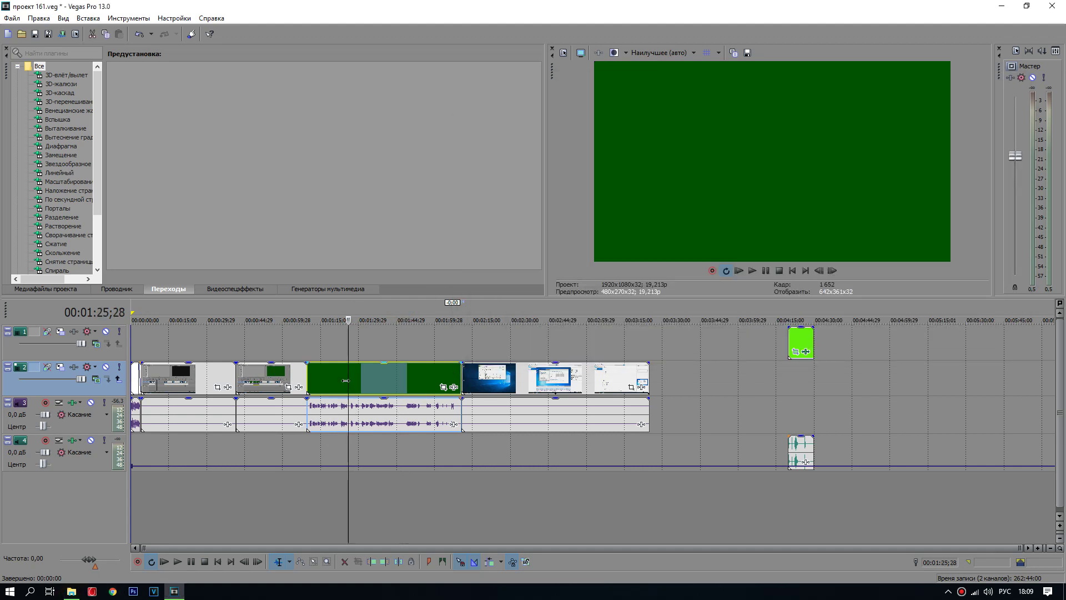
key(Delete)
click(71, 591)
drag(634, 217, 311, 383)
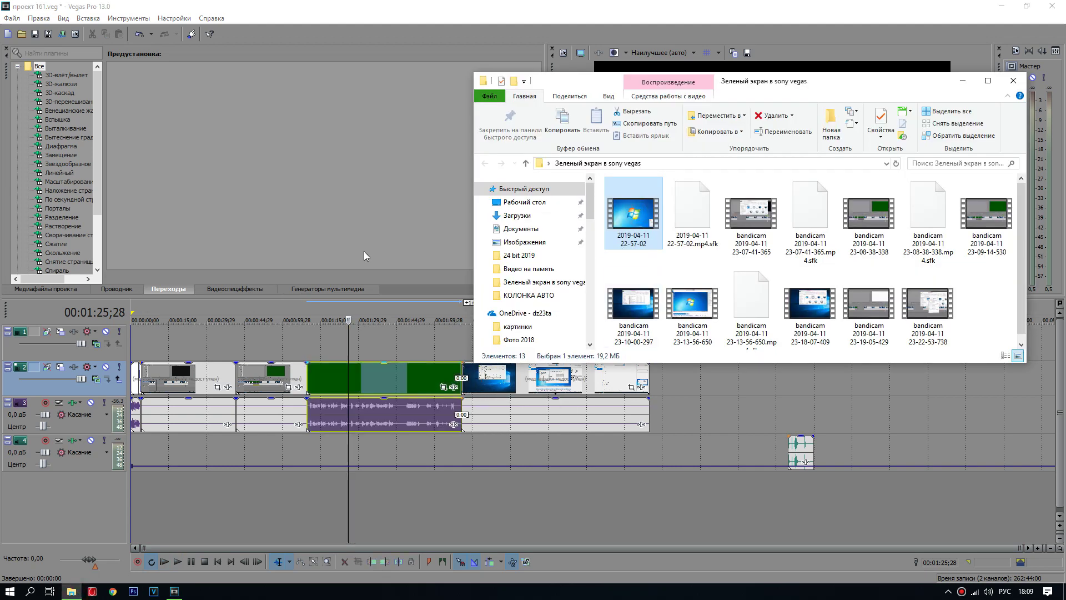
drag(339, 319, 375, 310)
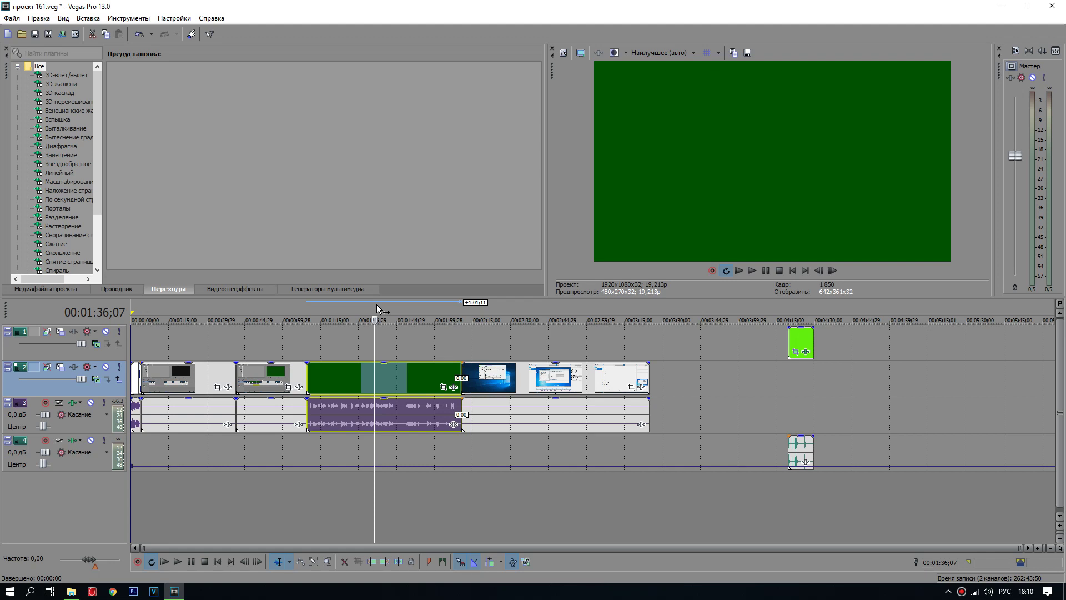
Open the folder C:\Program Files\Sony\Vegas Pro 13\FileIO Plug-Ins in File Explorer.
click(337, 598)
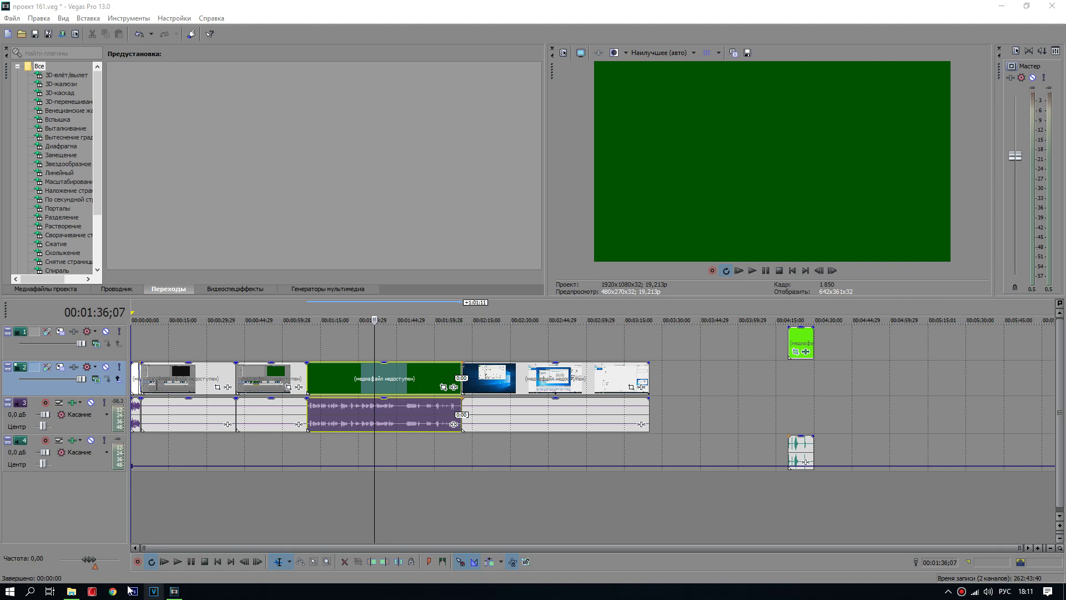
click(71, 591)
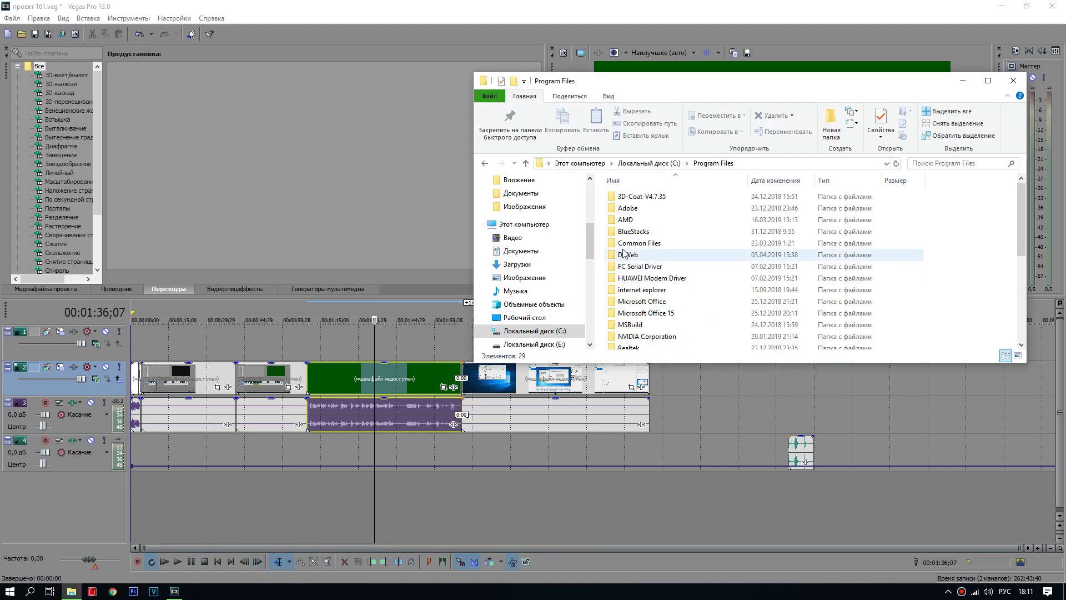
click(649, 164)
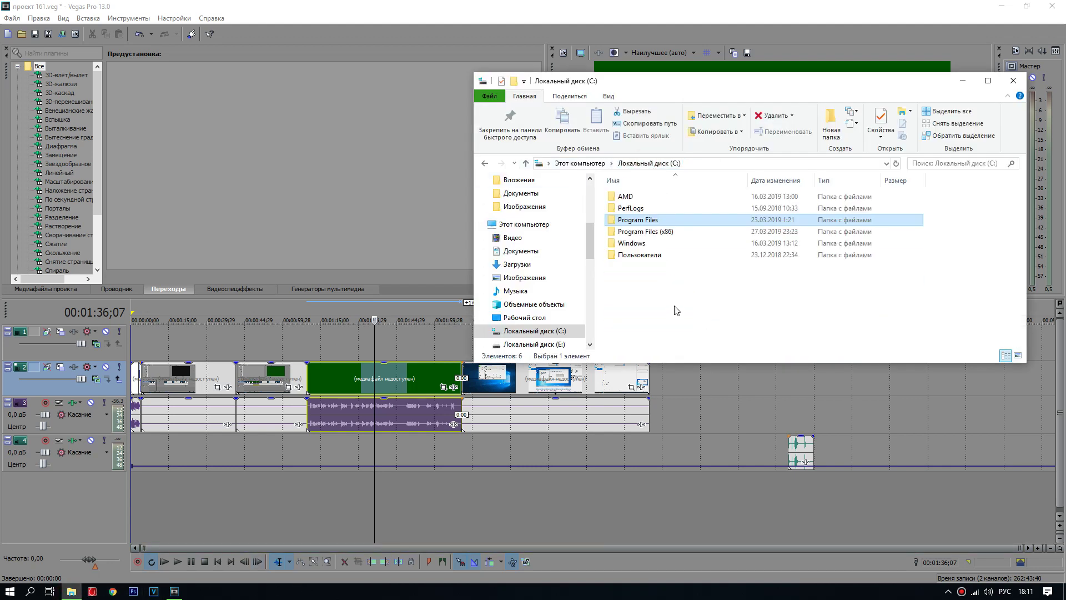
click(638, 220)
double_click(639, 219)
scroll(637, 249, down, 5)
double_click(626, 214)
double_click(632, 199)
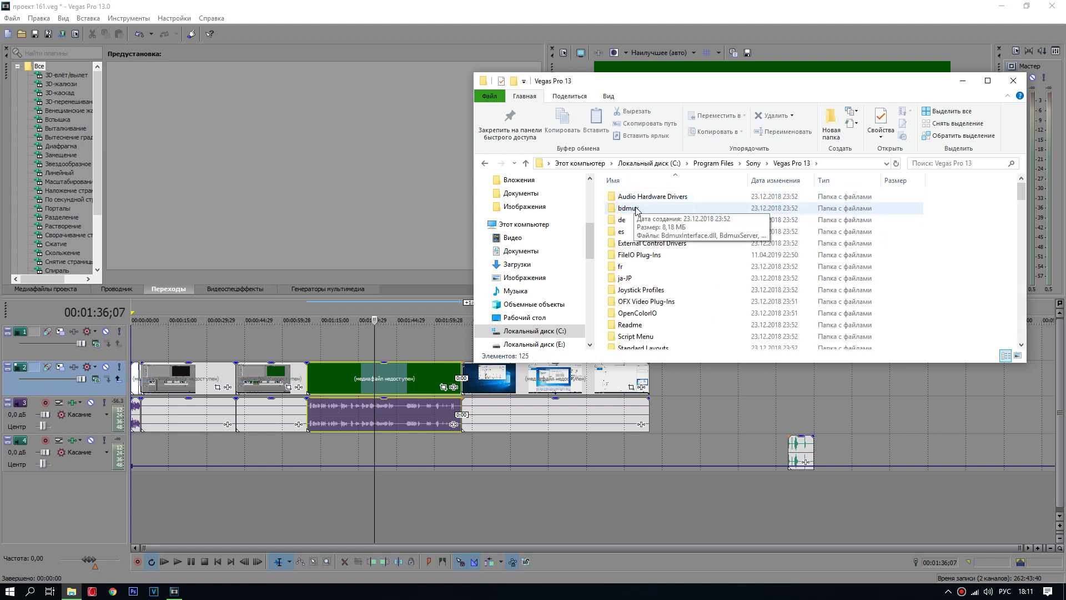
double_click(638, 254)
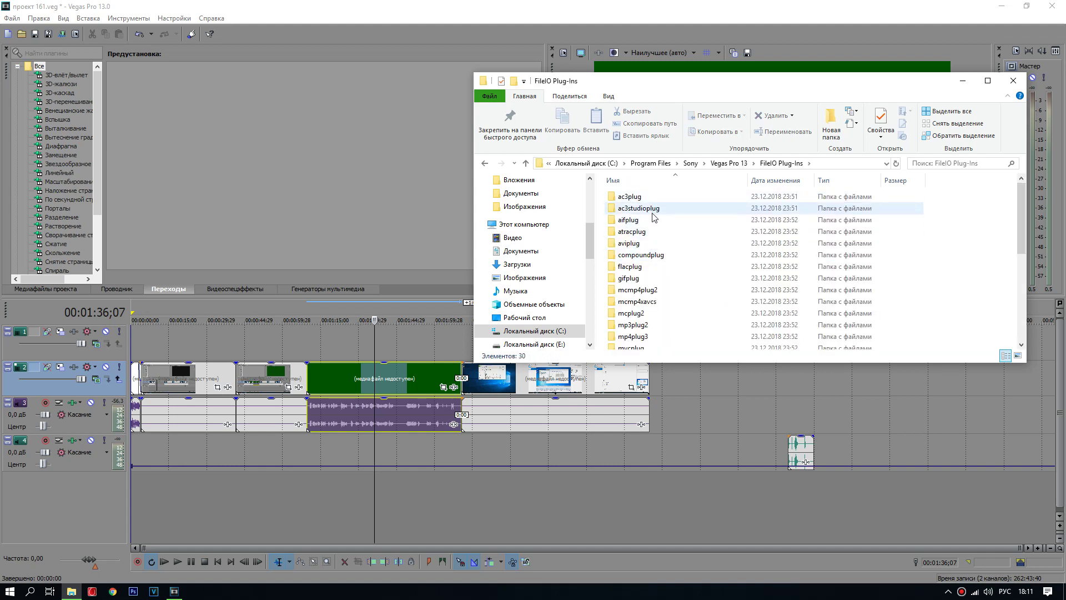
Open the compoundplug folder's name for editing and close the FileIO Plug-Ins window.
right_click(638, 256)
click(682, 518)
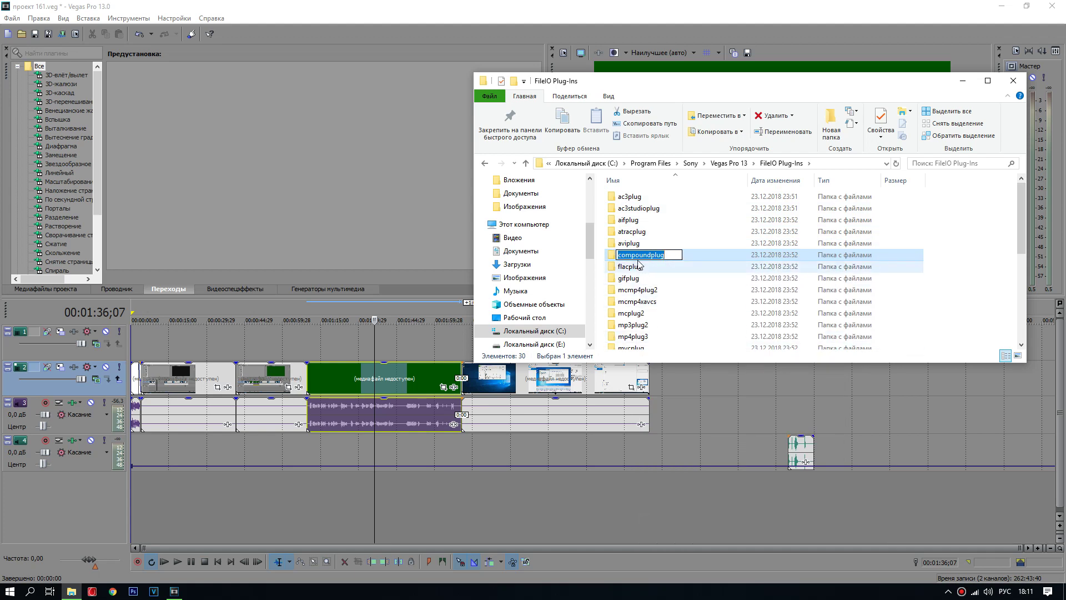
click(671, 255)
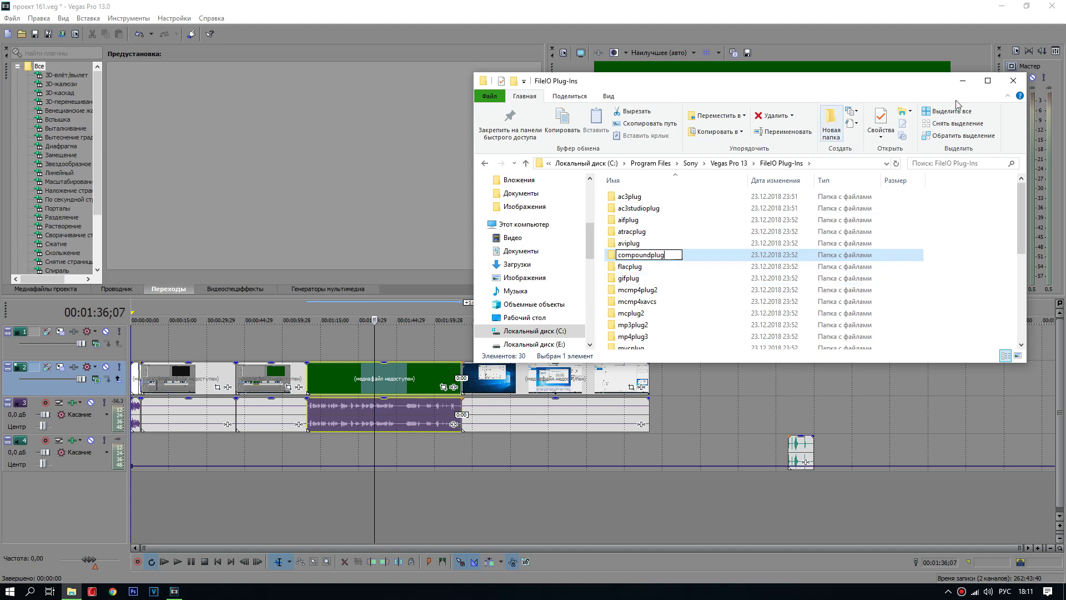
click(1012, 81)
mouse_move(535, 5)
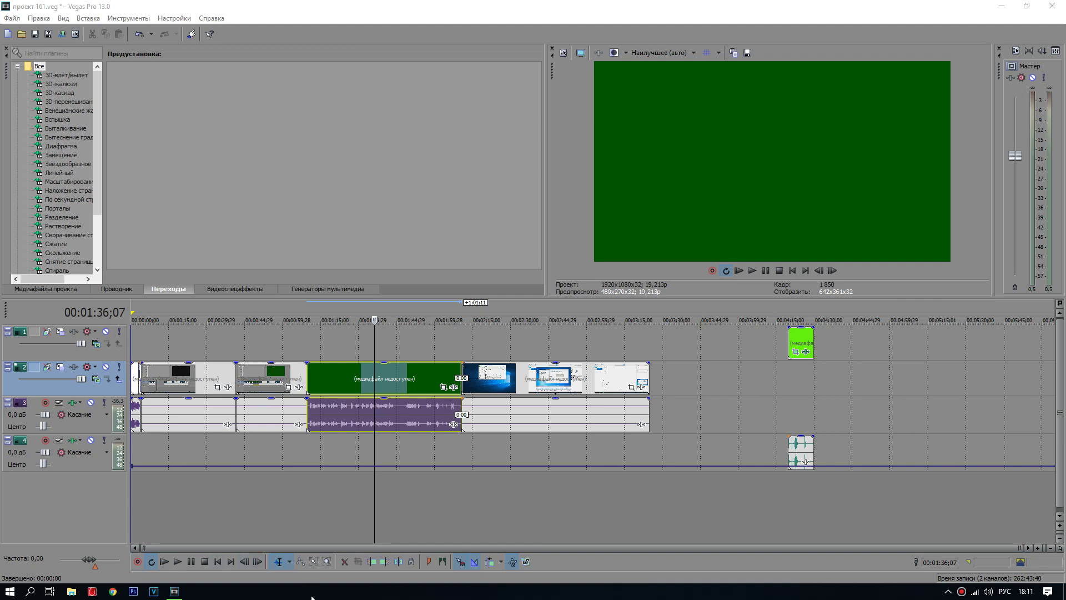
click(1000, 7)
double_click(20, 116)
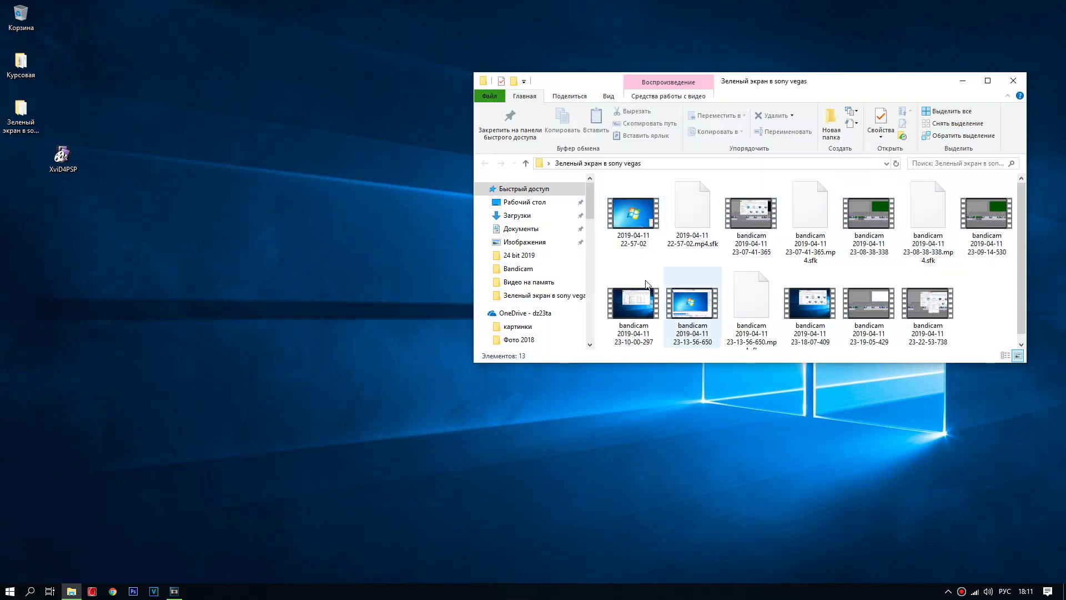
right_click(752, 215)
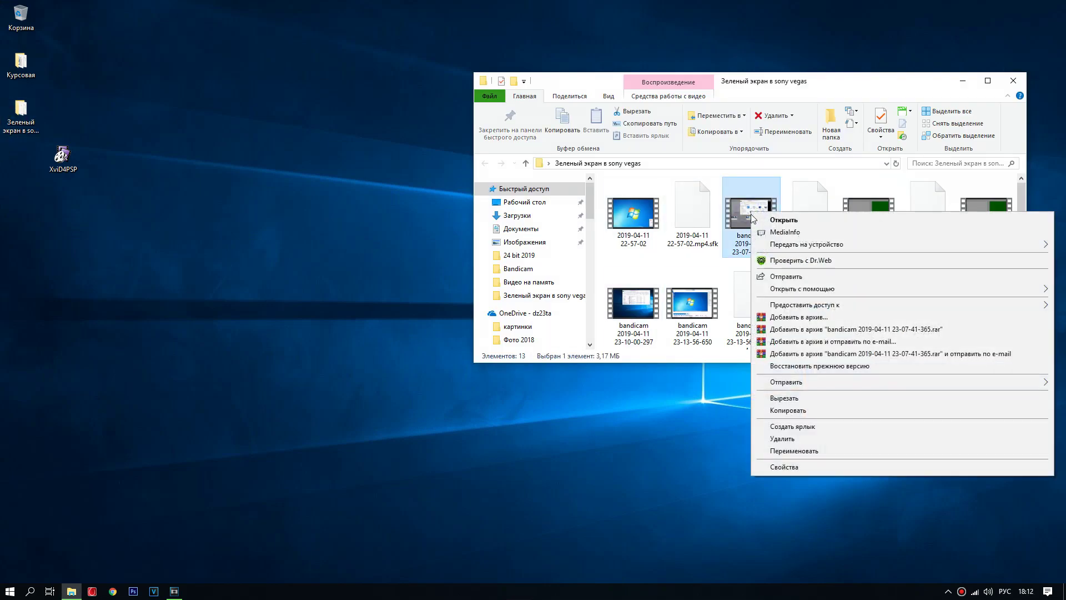
click(791, 468)
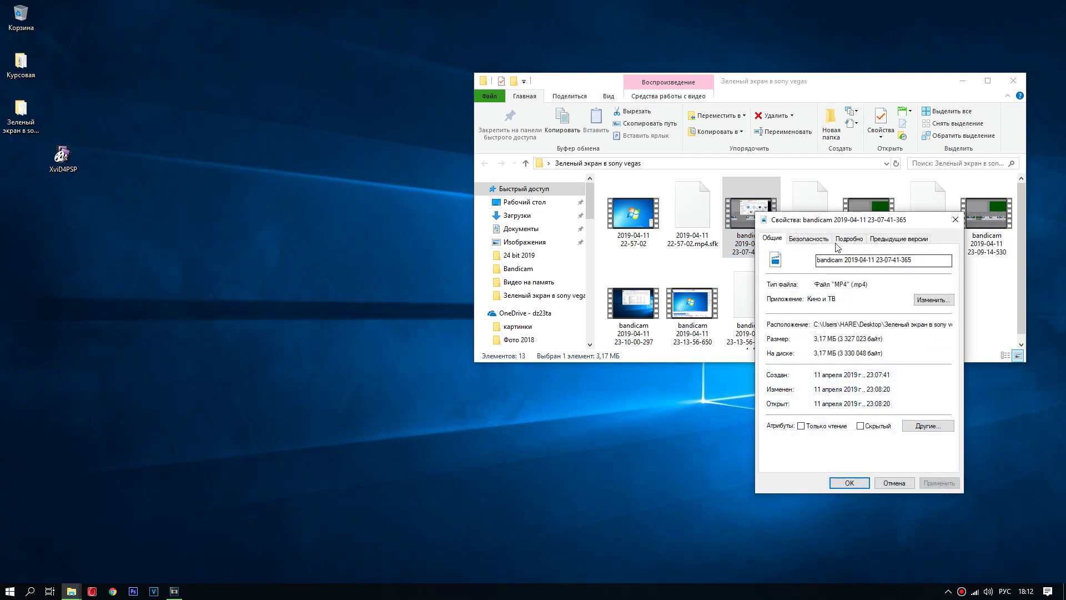
drag(848, 222, 658, 190)
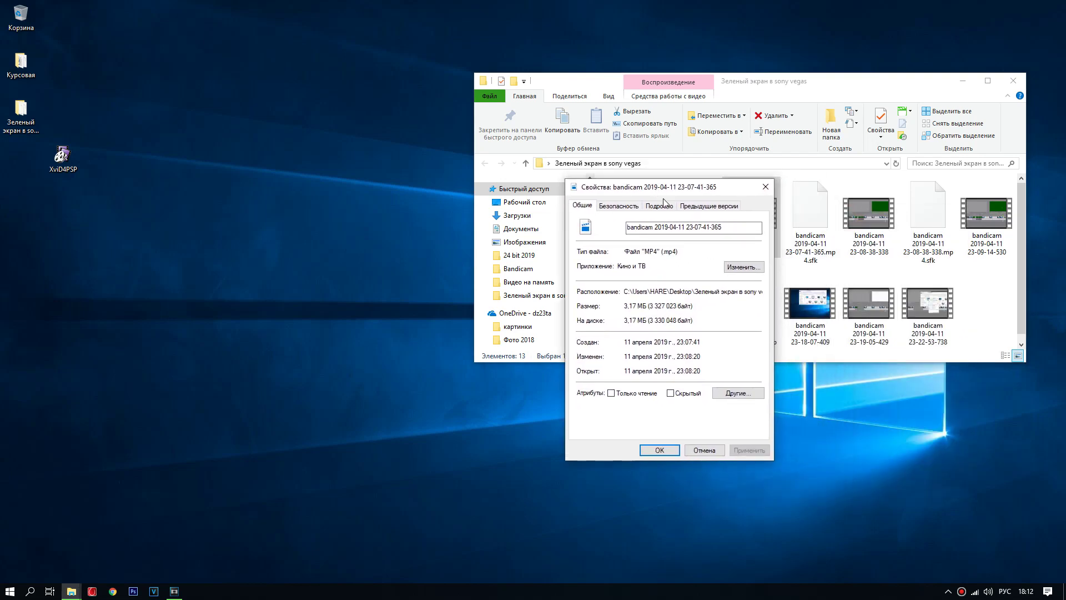
click(664, 207)
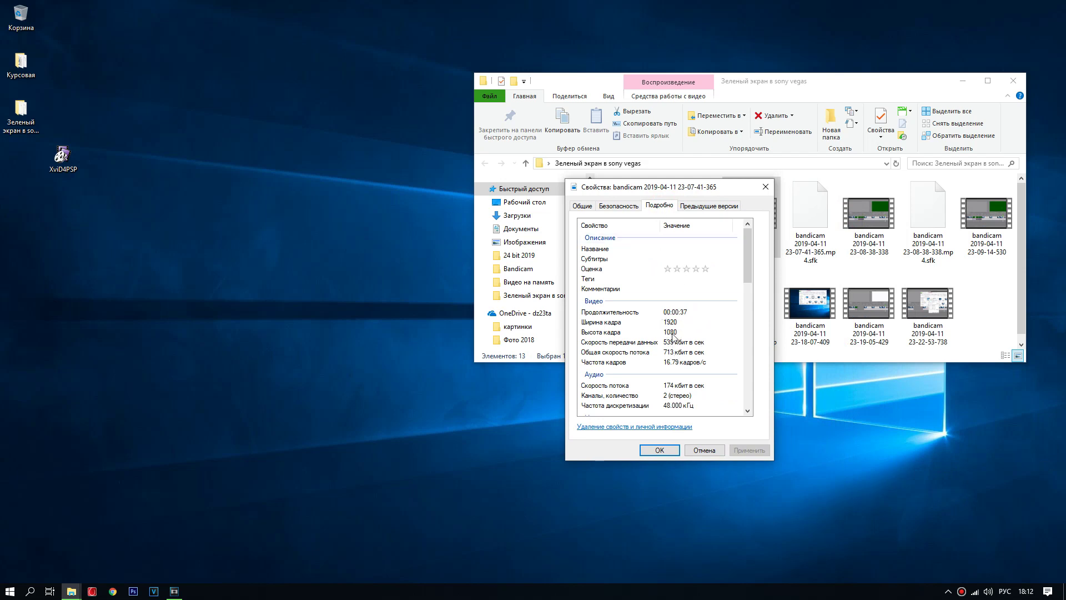
click(765, 189)
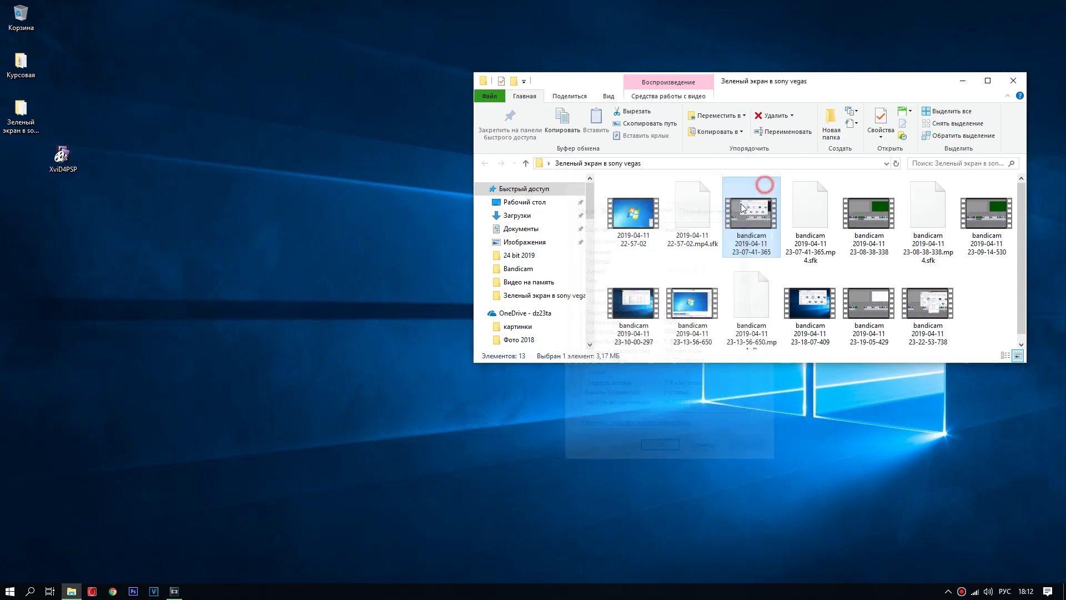
right_click(639, 216)
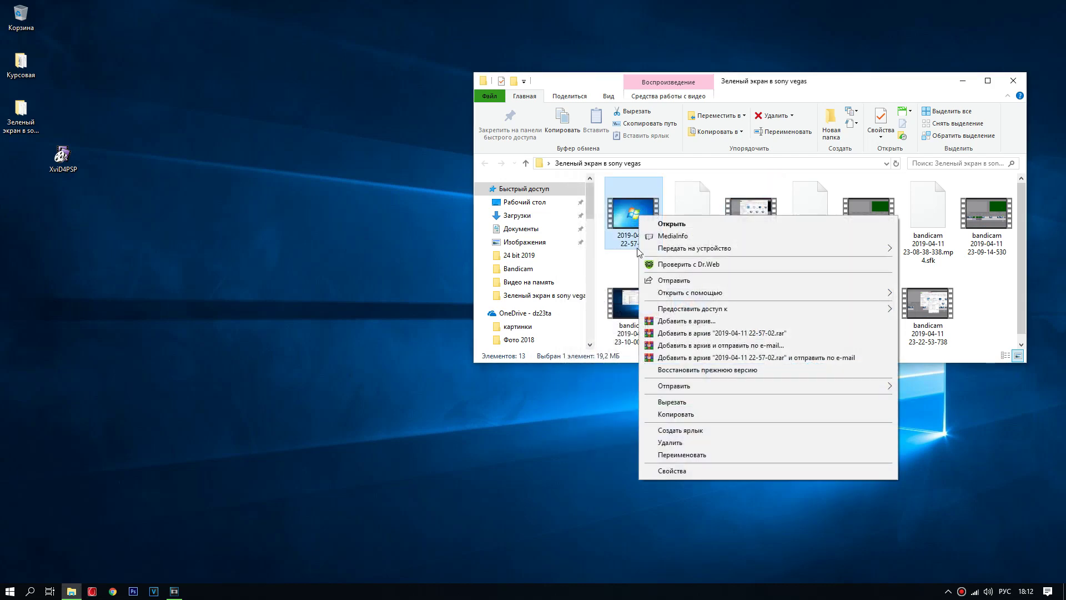
click(673, 470)
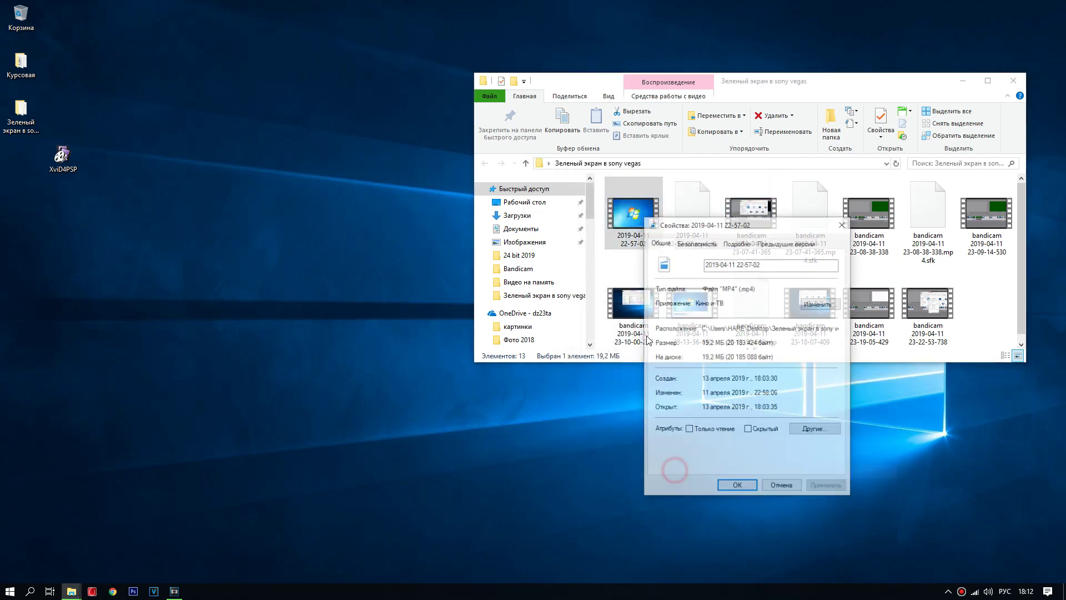
click(737, 243)
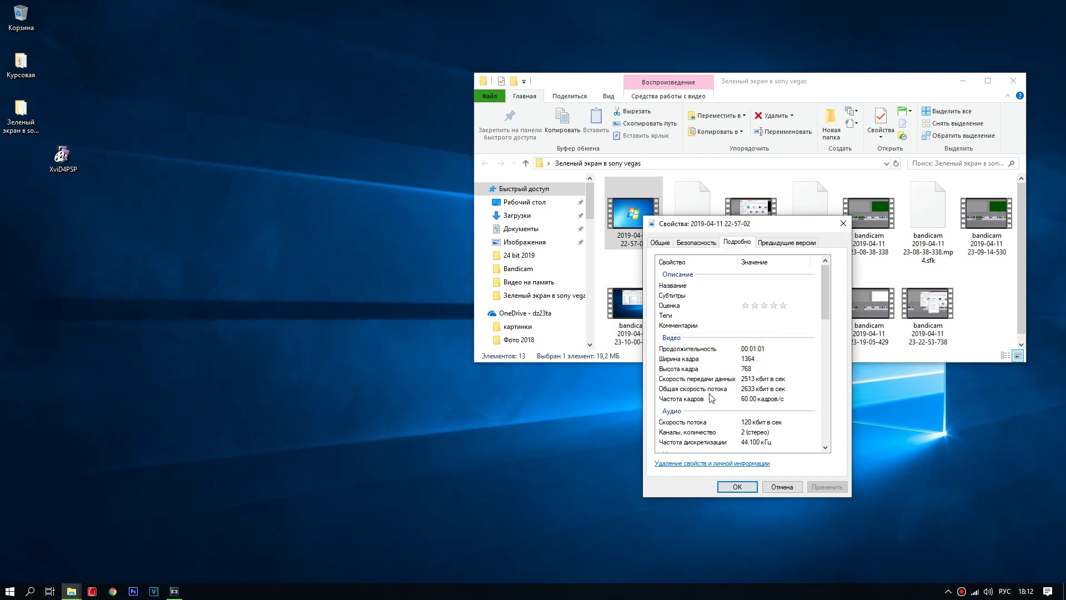
click(782, 487)
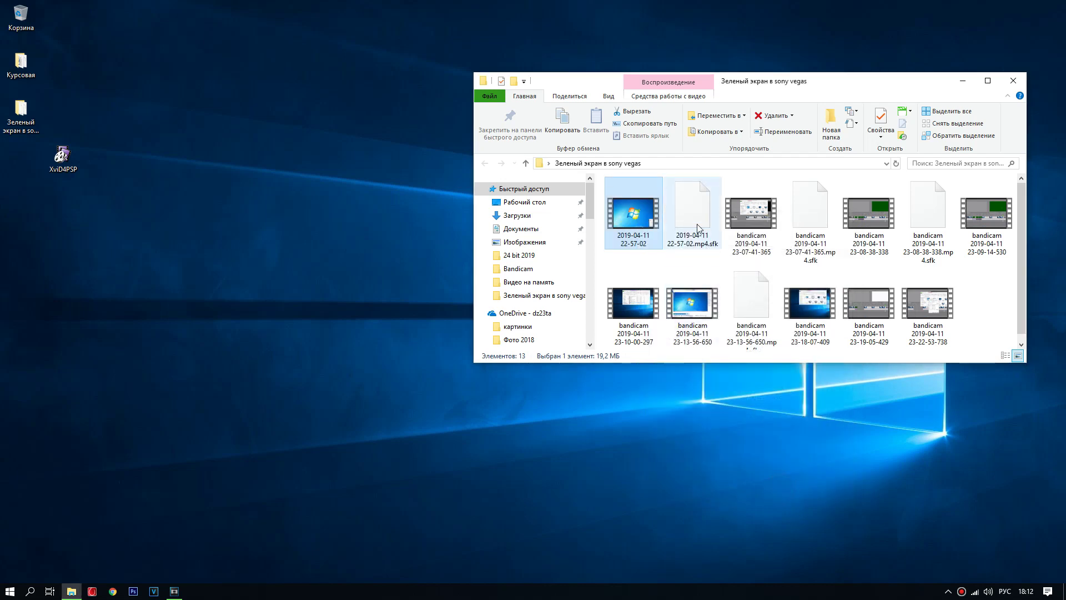
double_click(633, 214)
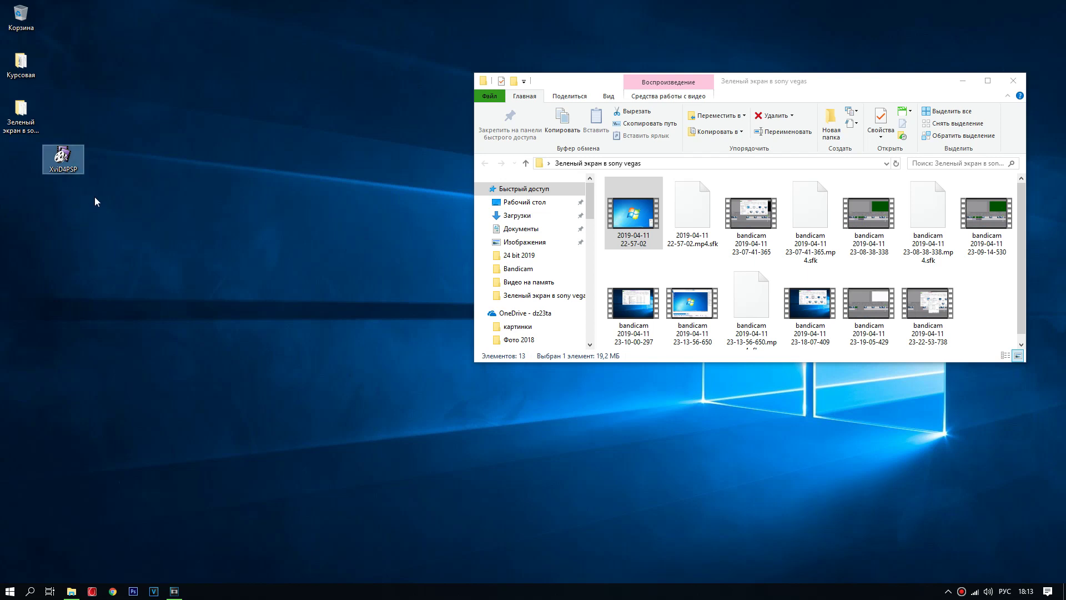
Switch to XviD4PSP and allow its network connection once in the firewall.
double_click(61, 157)
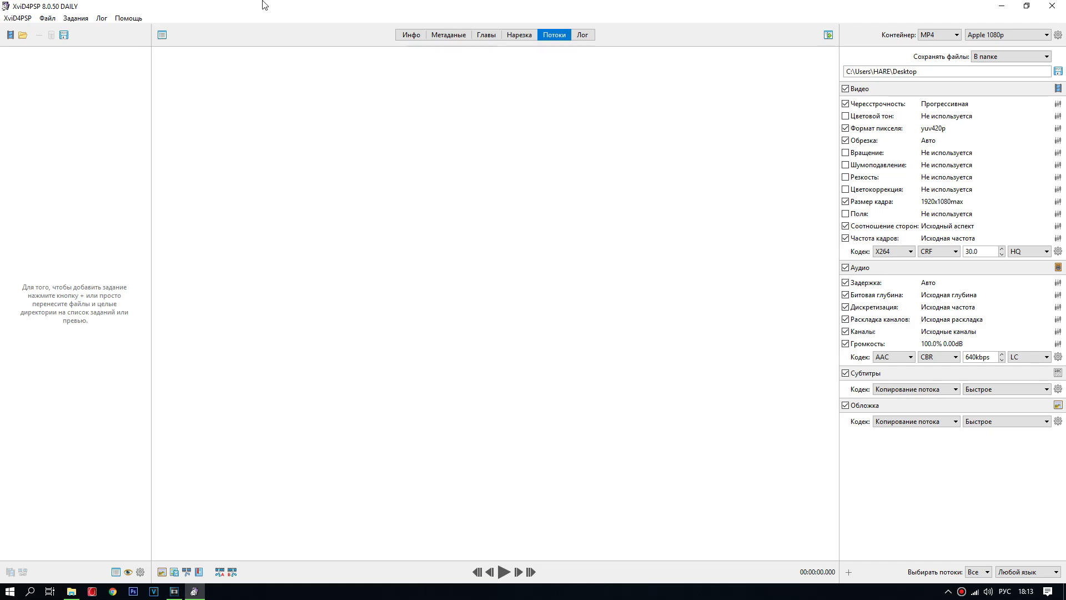
drag(276, 6, 298, 137)
click(632, 222)
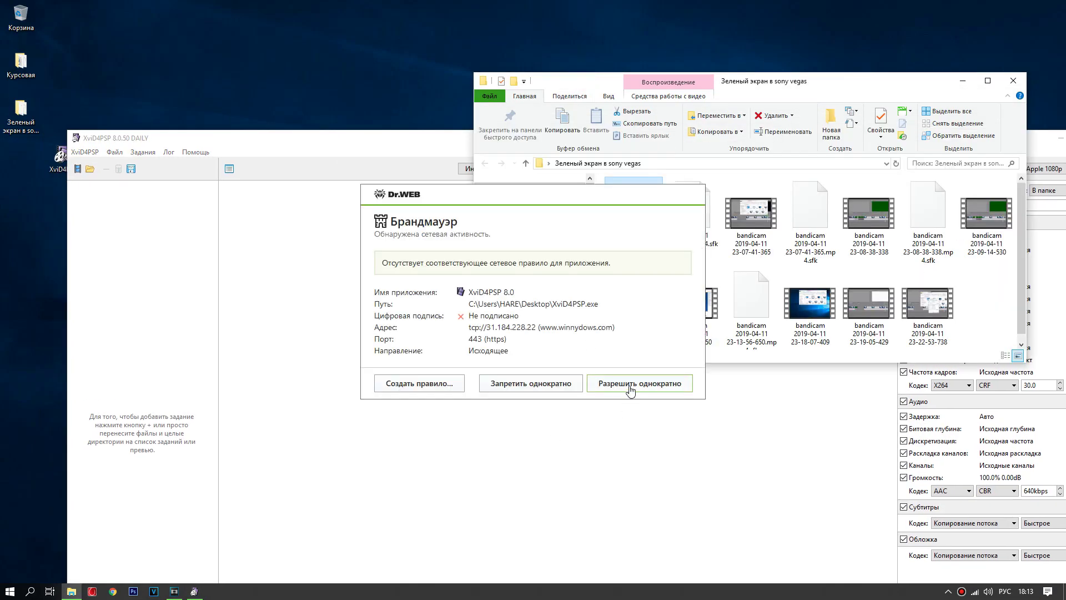
click(631, 389)
drag(638, 219, 108, 242)
drag(374, 140, 355, 1)
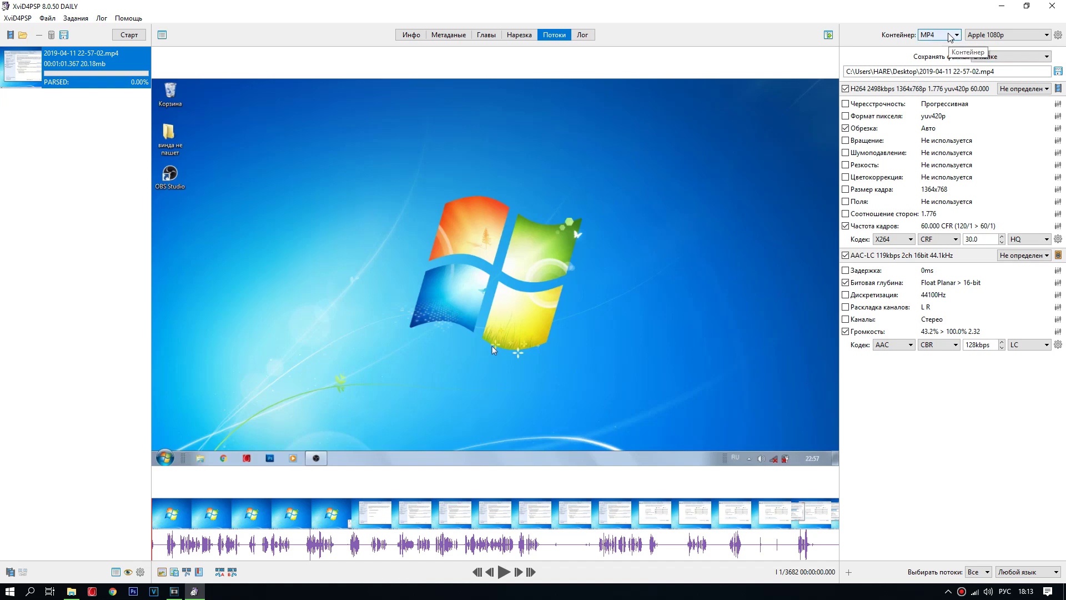
click(1003, 35)
click(1004, 35)
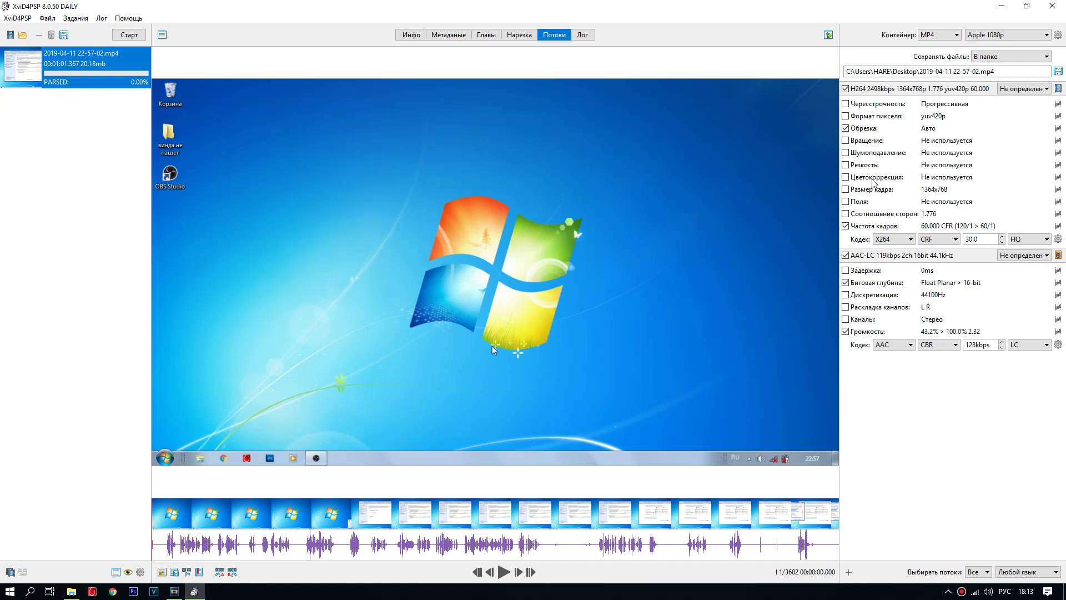
Set the output frame size of the video to 1920 wide by 1080 high.
click(1058, 189)
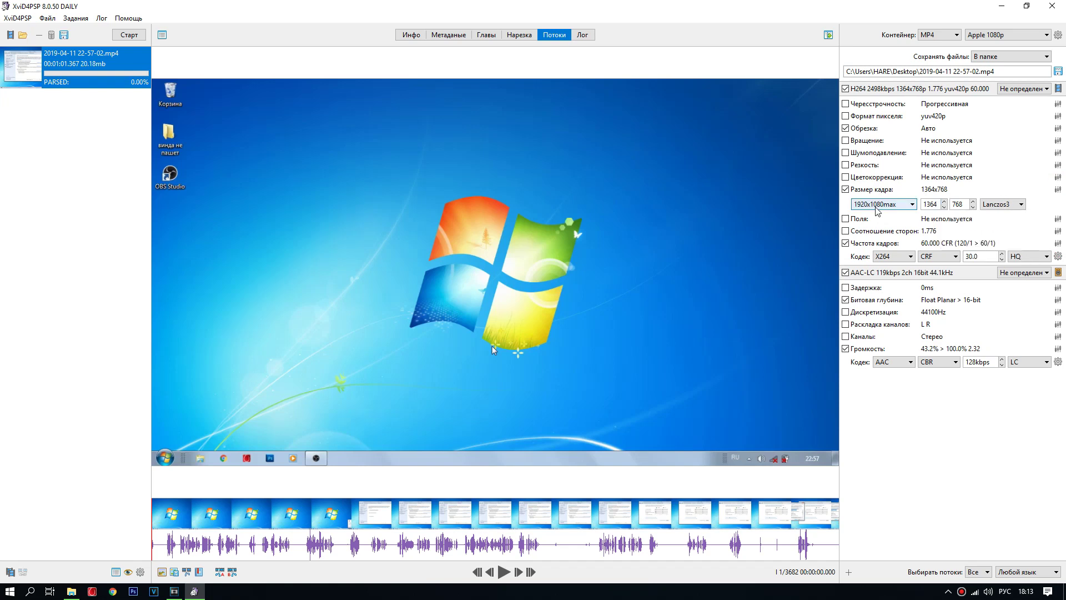
double_click(937, 204)
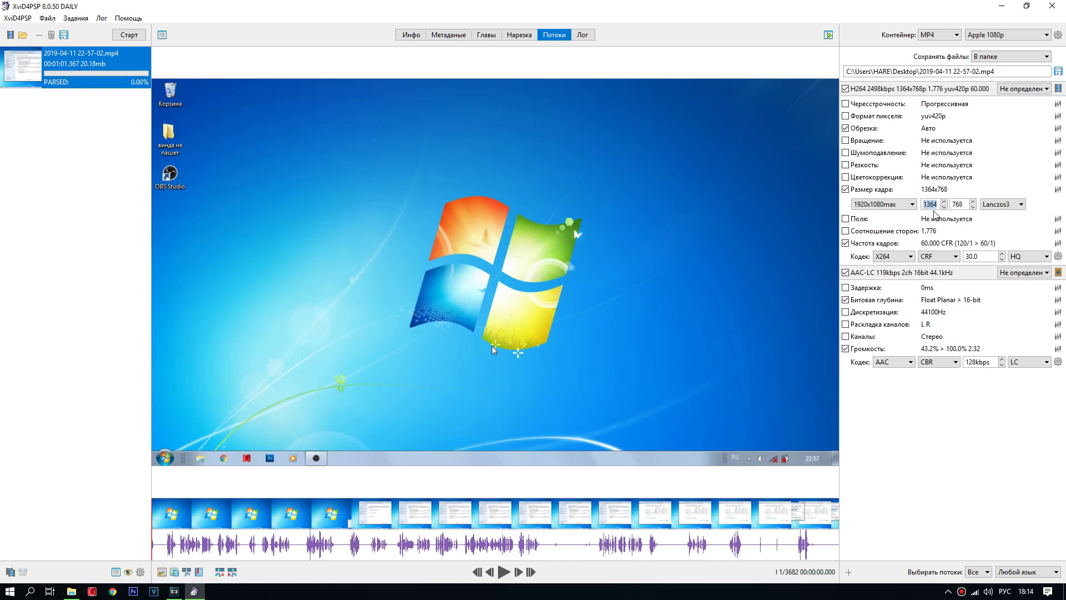
text(192)
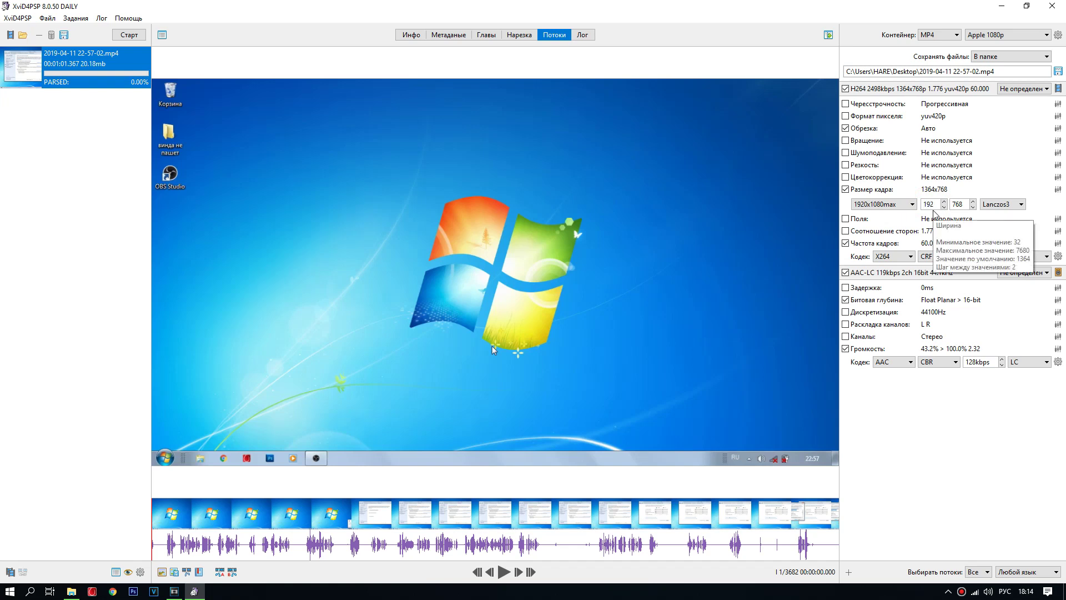
text(0)
click(966, 205)
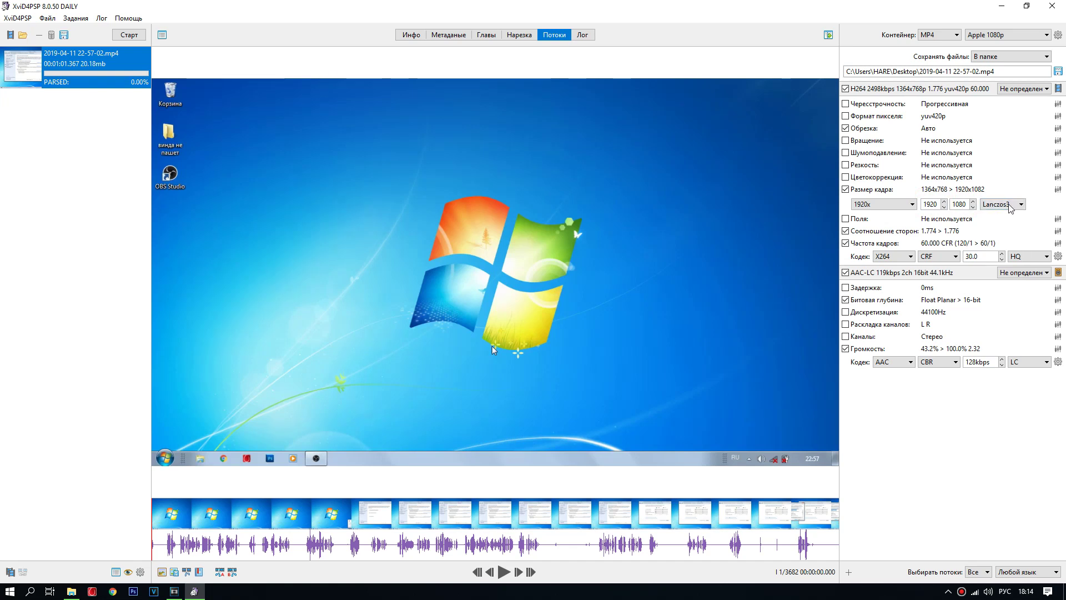
click(966, 422)
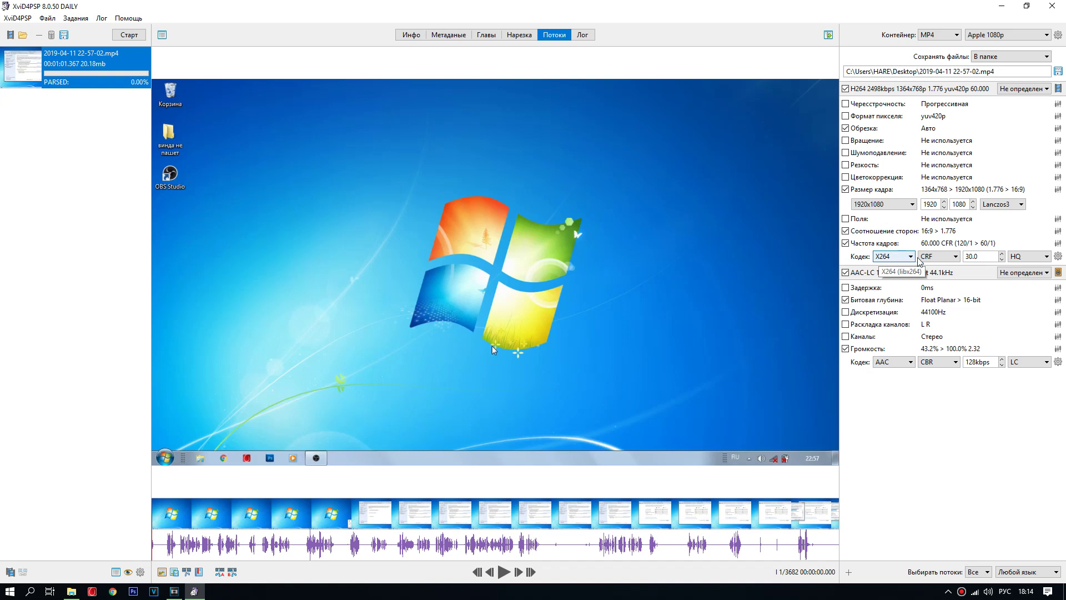
click(123, 32)
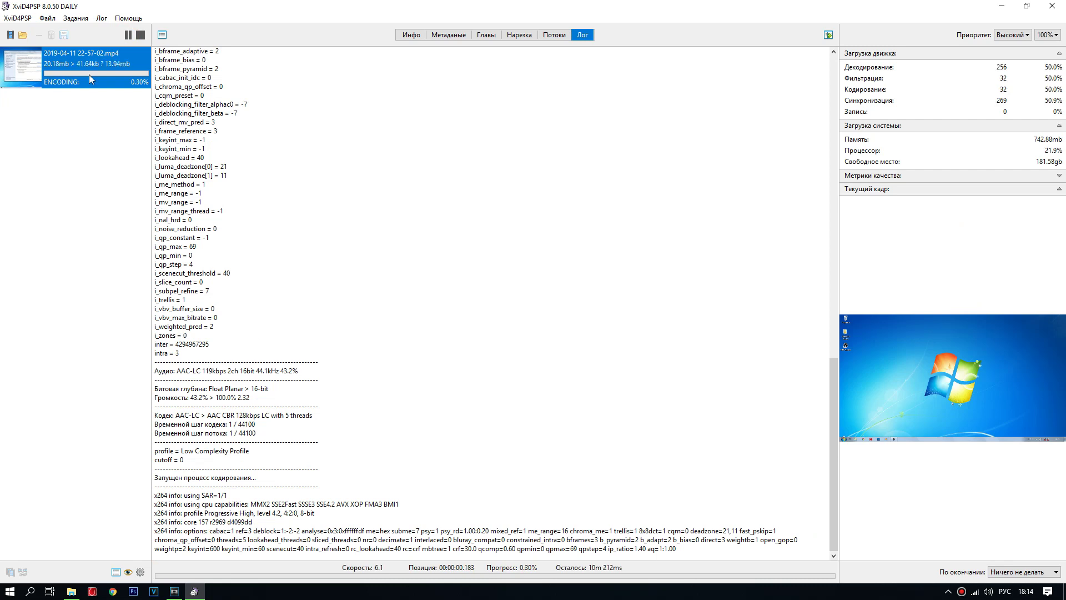
mouse_move(88, 74)
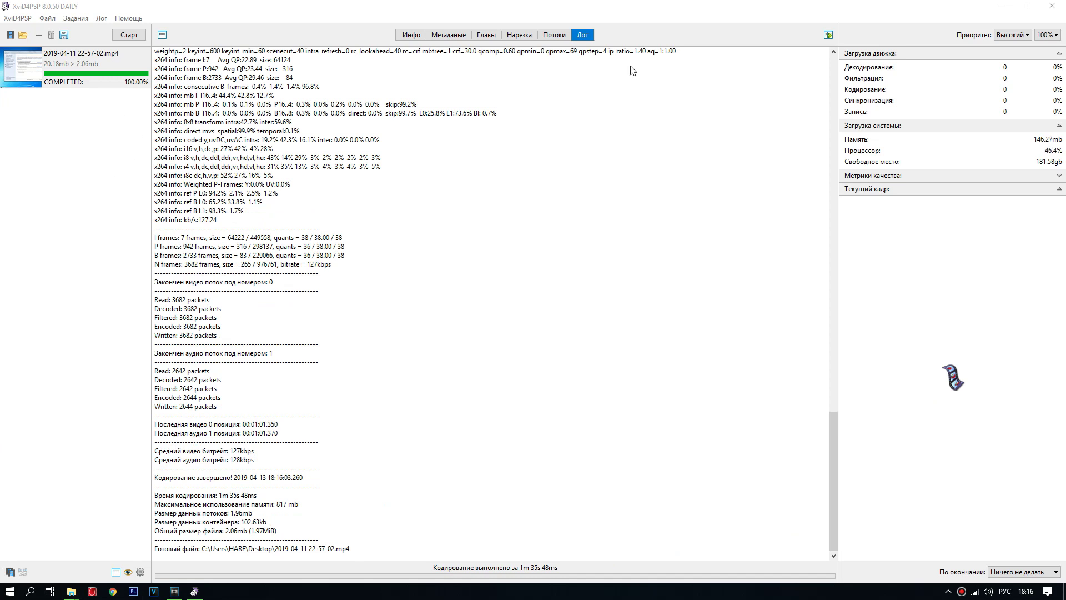
click(1059, 6)
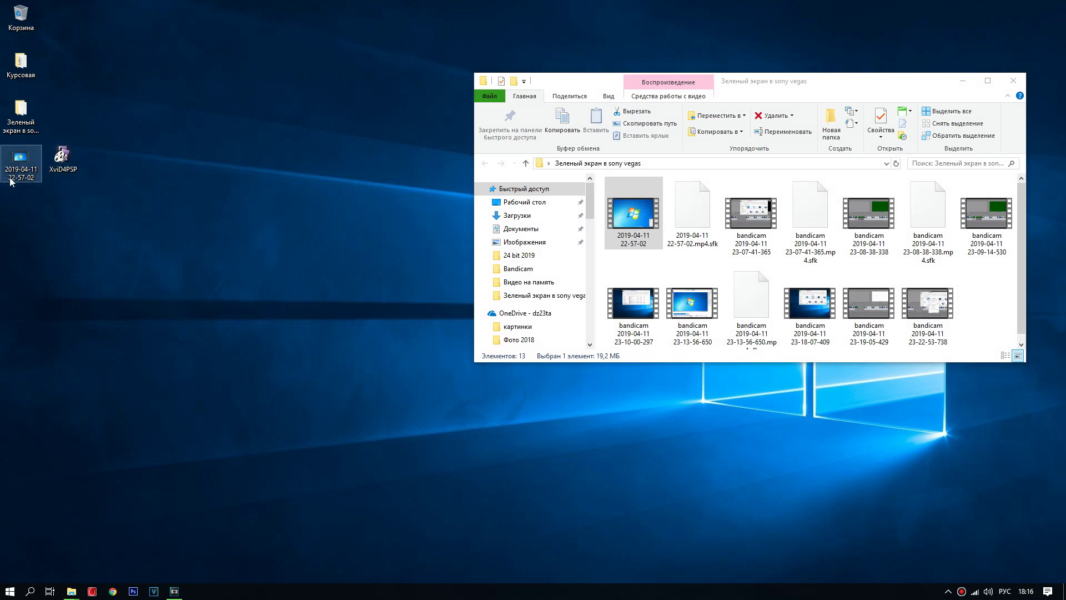
click(16, 162)
right_click(19, 162)
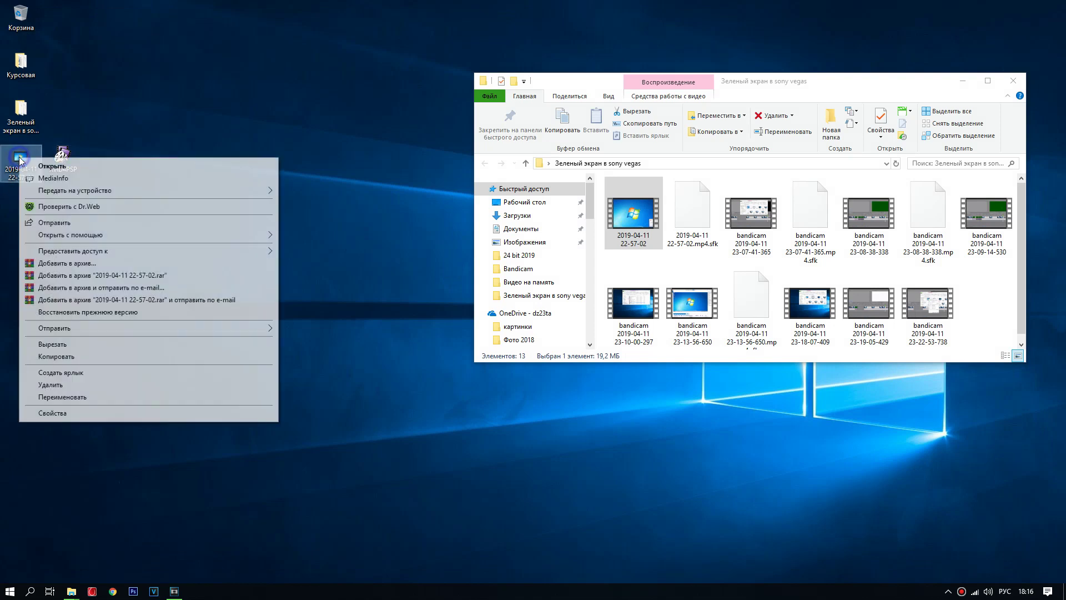
click(89, 391)
text(пр)
click(89, 324)
click(27, 163)
drag(195, 183, 685, 256)
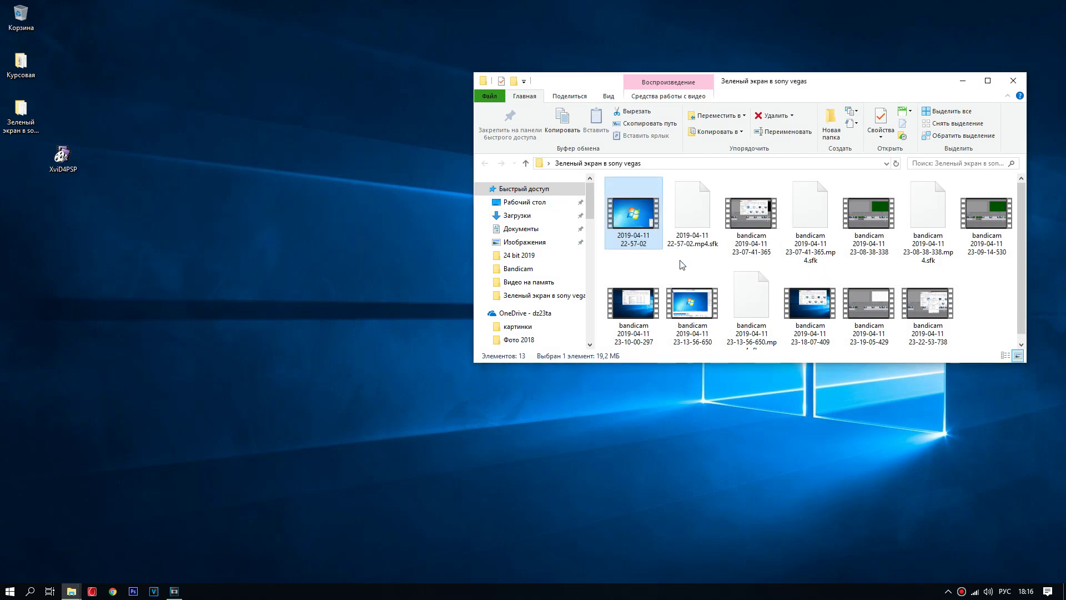
right_click(804, 341)
click(833, 409)
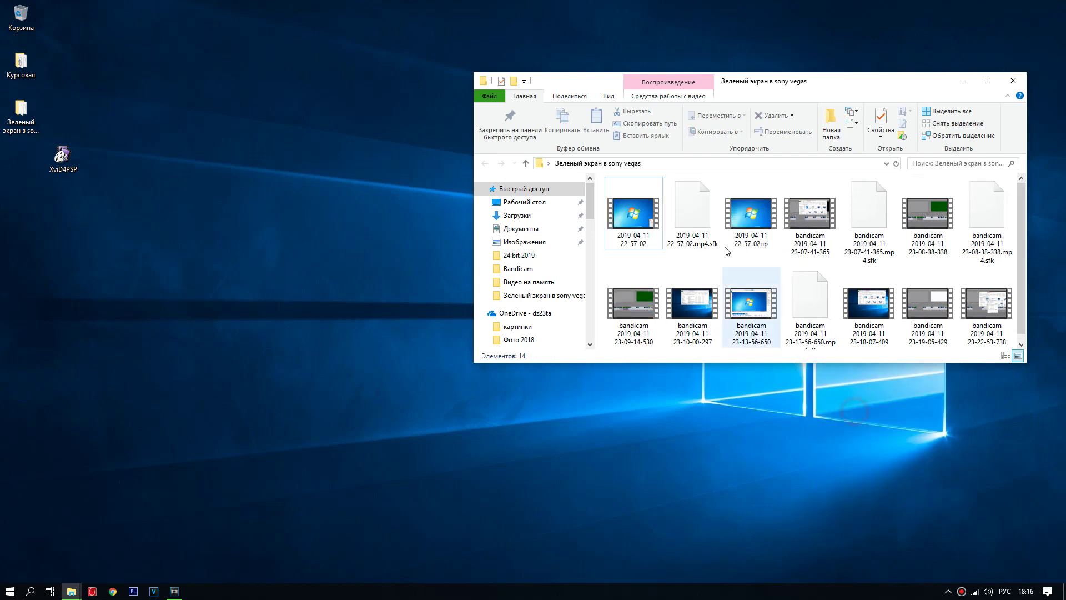
click(753, 200)
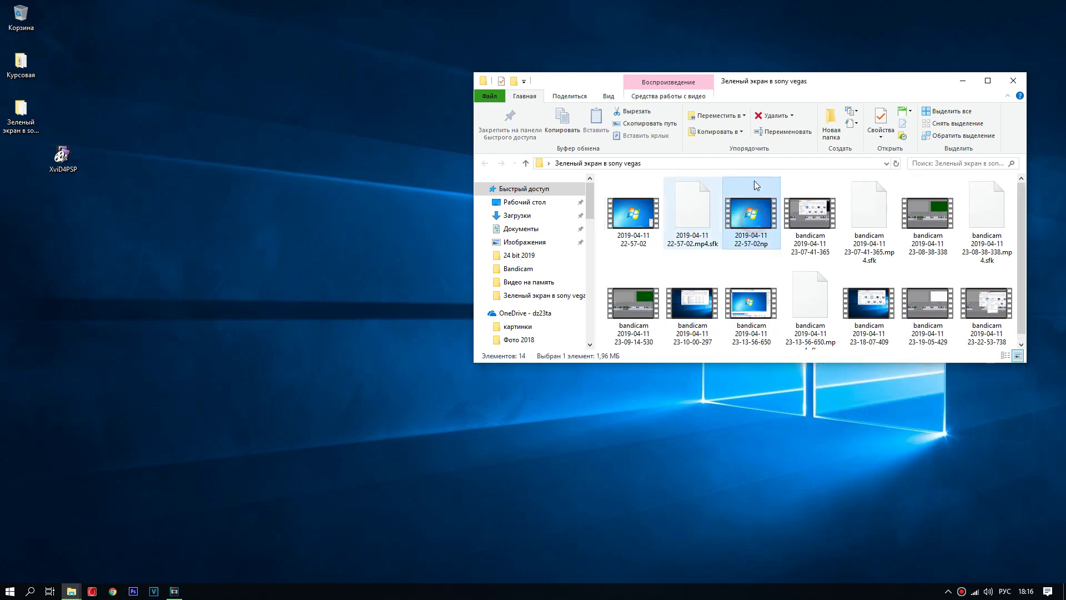
Switch to Vegas Pro and delete the dark green clip together with its audio from the timeline.
click(175, 591)
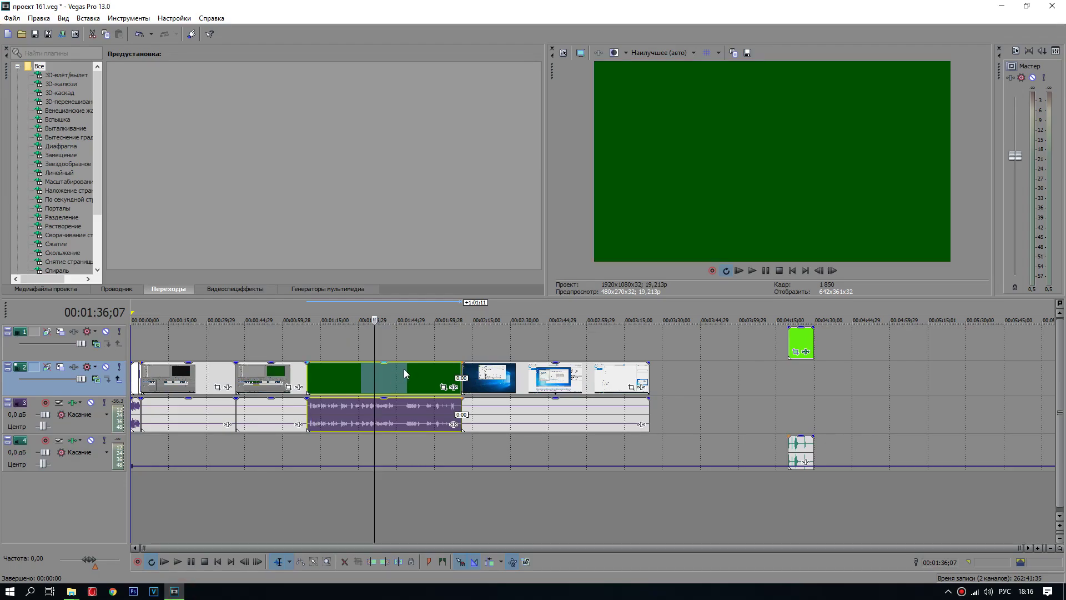
click(493, 378)
click(396, 376)
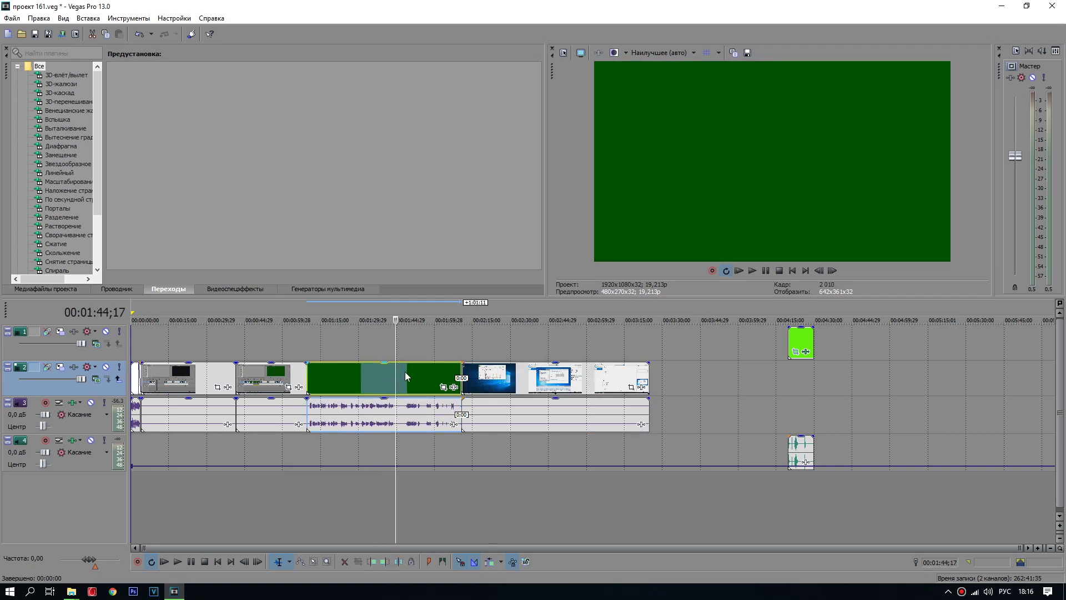
key(Delete)
mouse_move(71, 591)
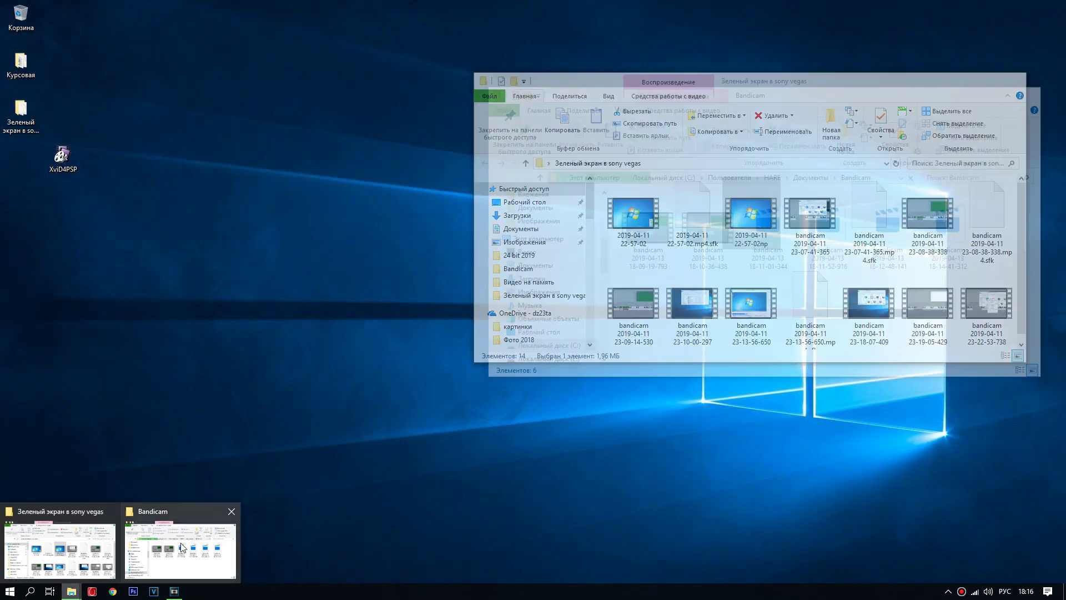
click(180, 556)
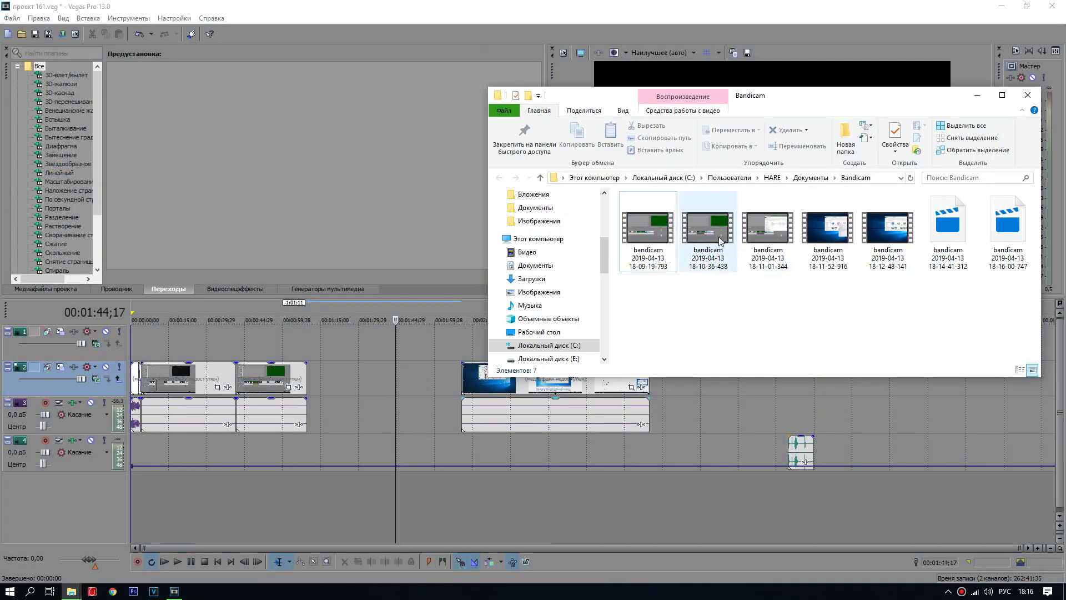
click(71, 591)
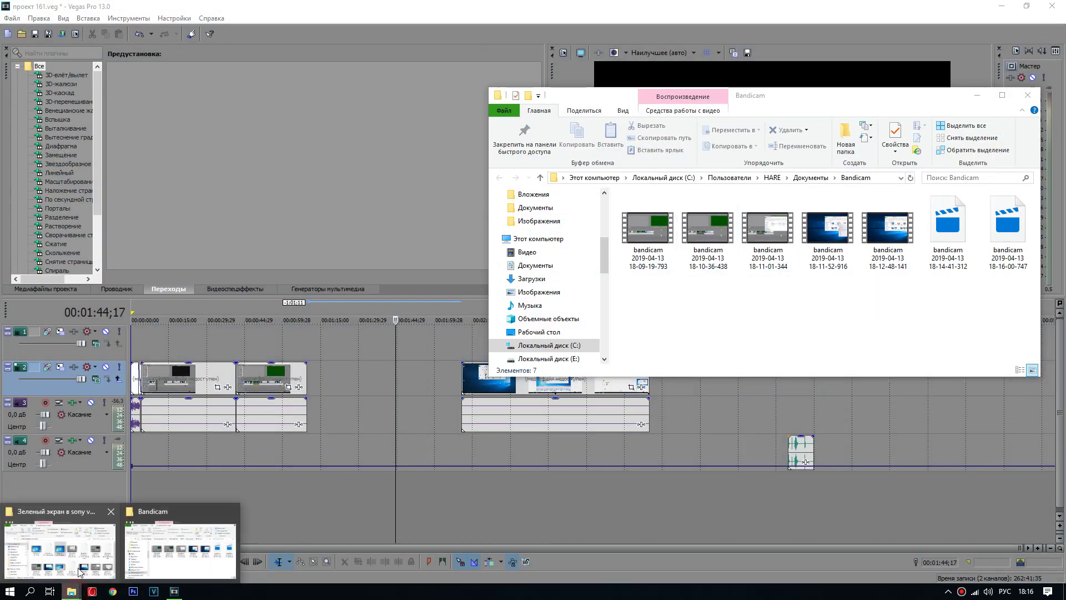
click(69, 551)
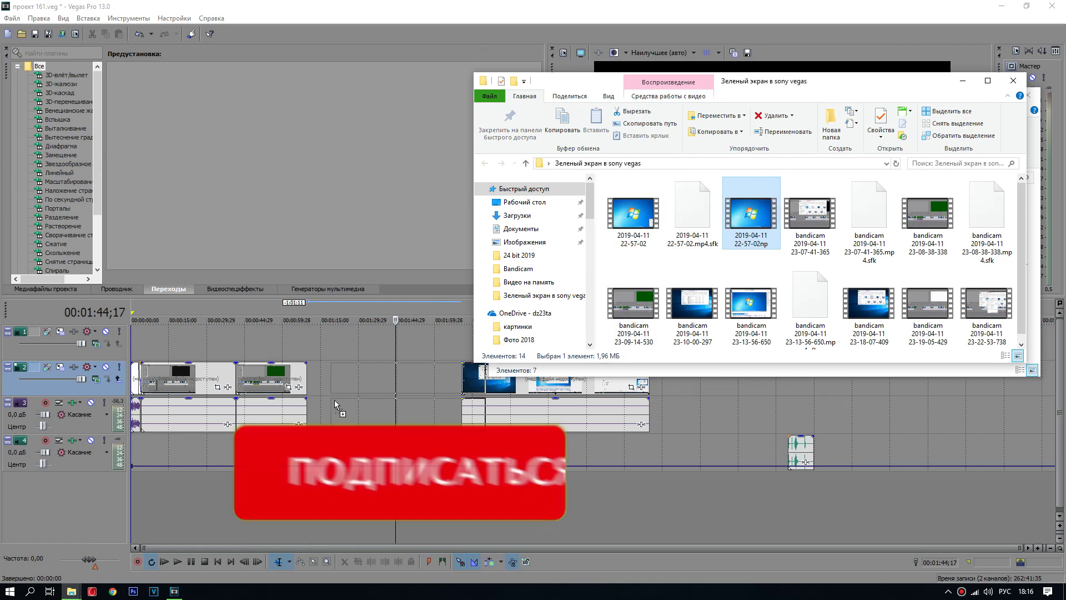
drag(320, 401, 314, 388)
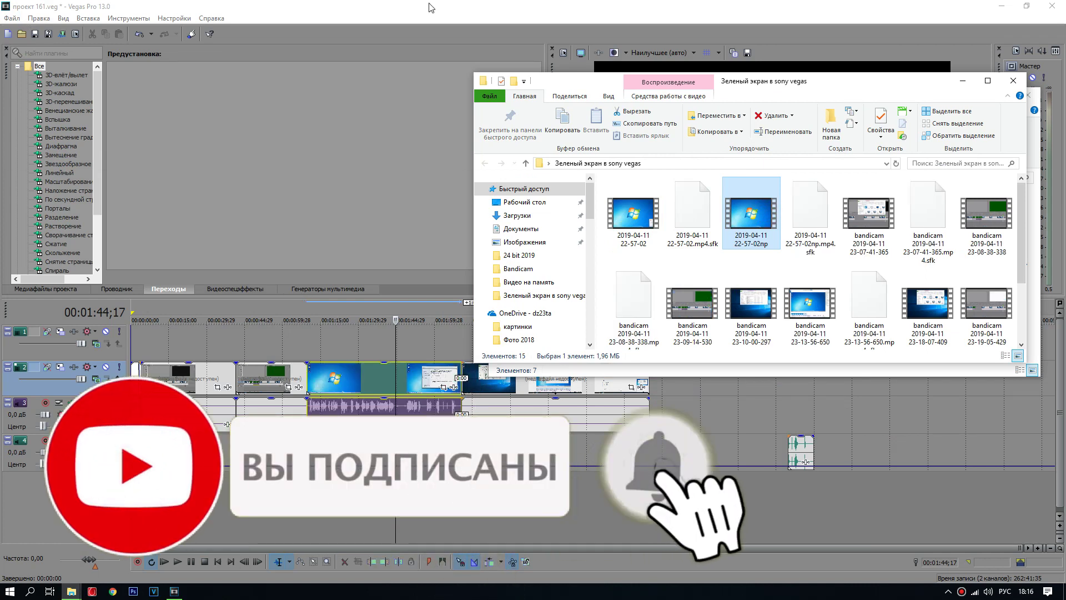
Check the picture of the inserted clip in the preview by scrubbing the timeline and playing from 00:01:17;13.
click(295, 310)
click(311, 310)
click(279, 309)
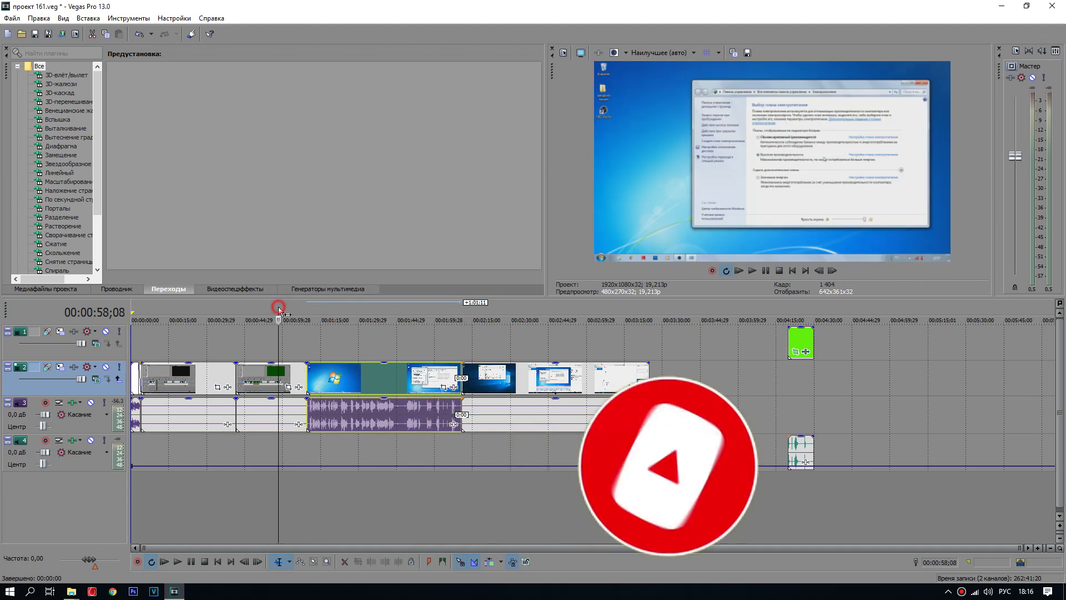
click(267, 311)
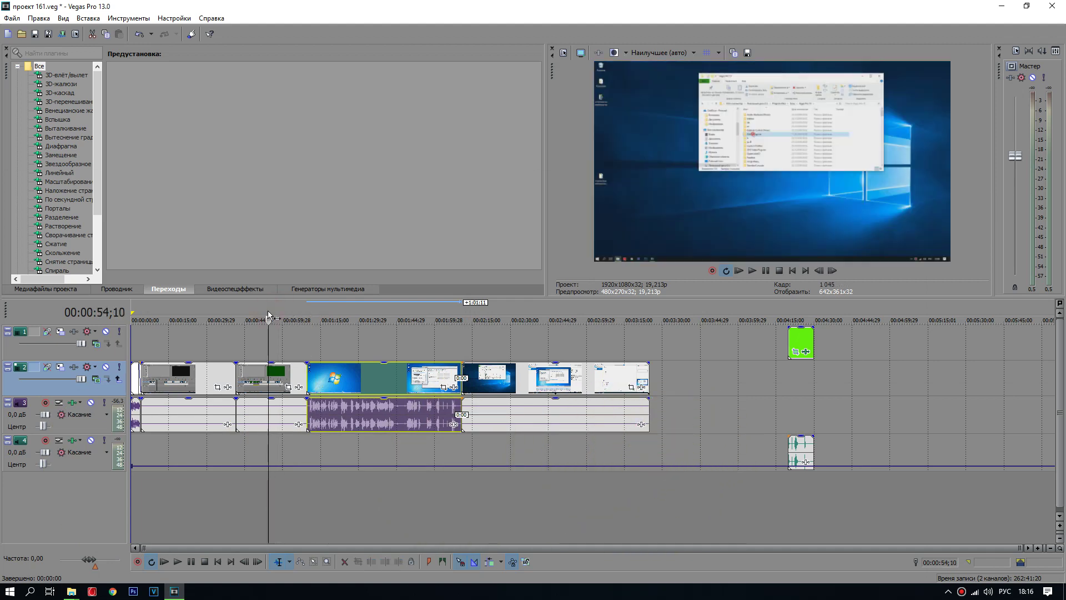
click(279, 311)
click(326, 313)
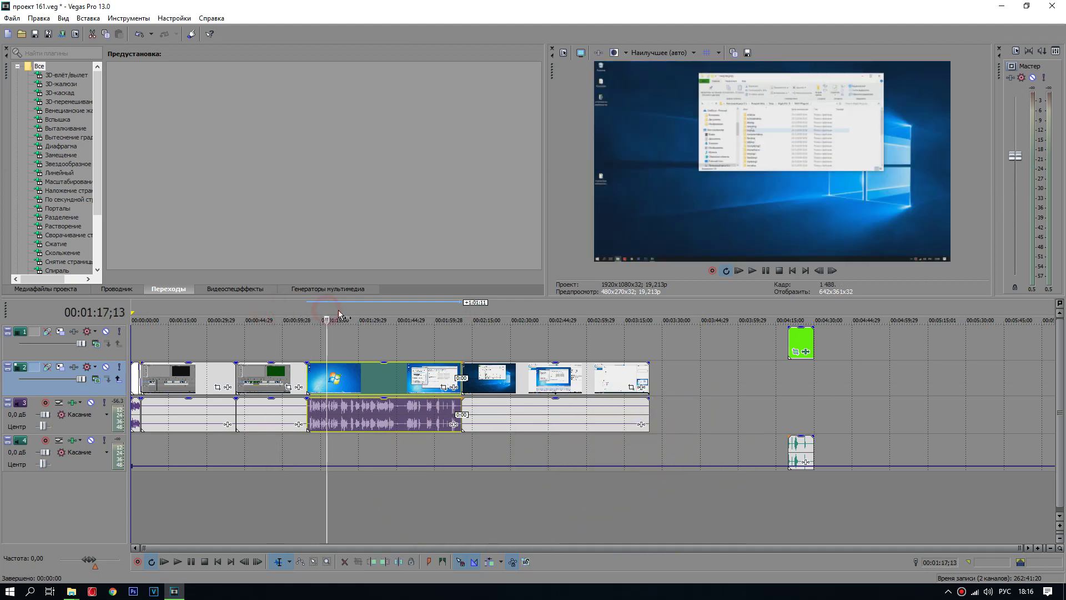
click(180, 561)
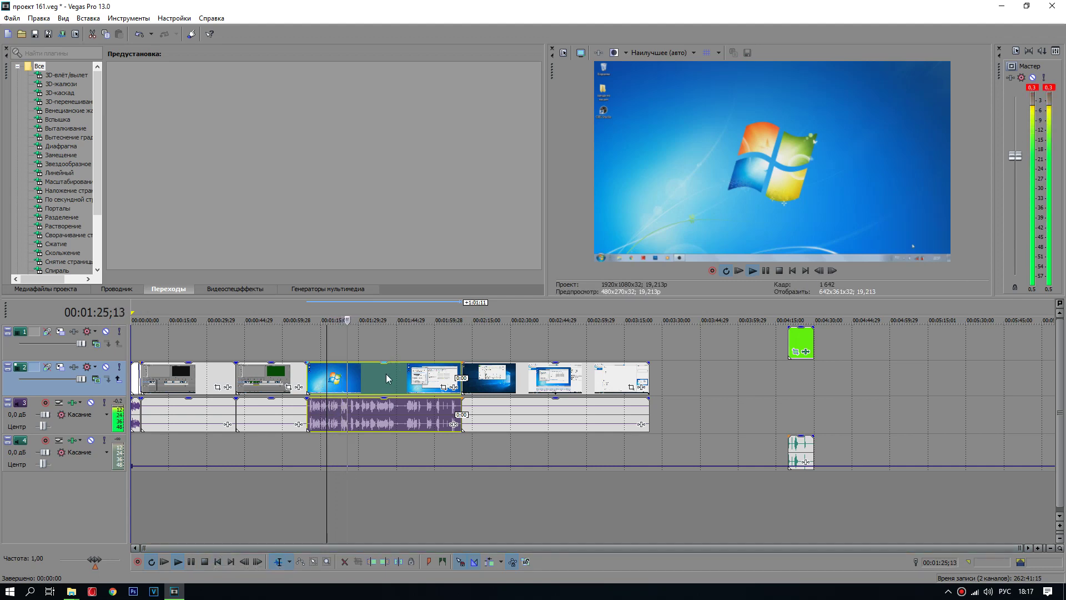
click(205, 561)
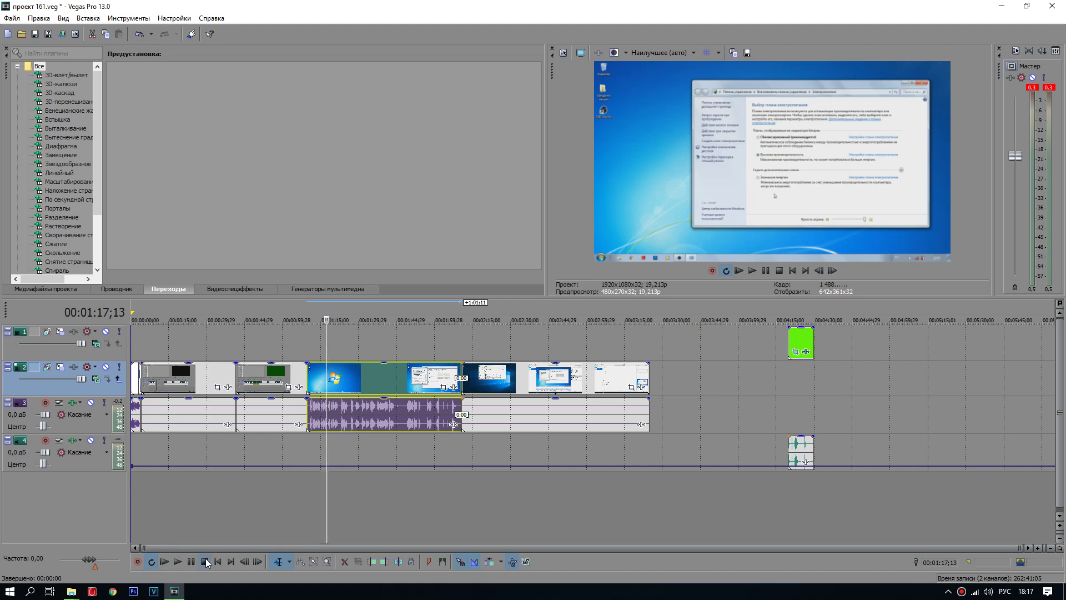
Bring up the "Зеленый экран в sony vegas" folder window again.
click(71, 591)
click(101, 543)
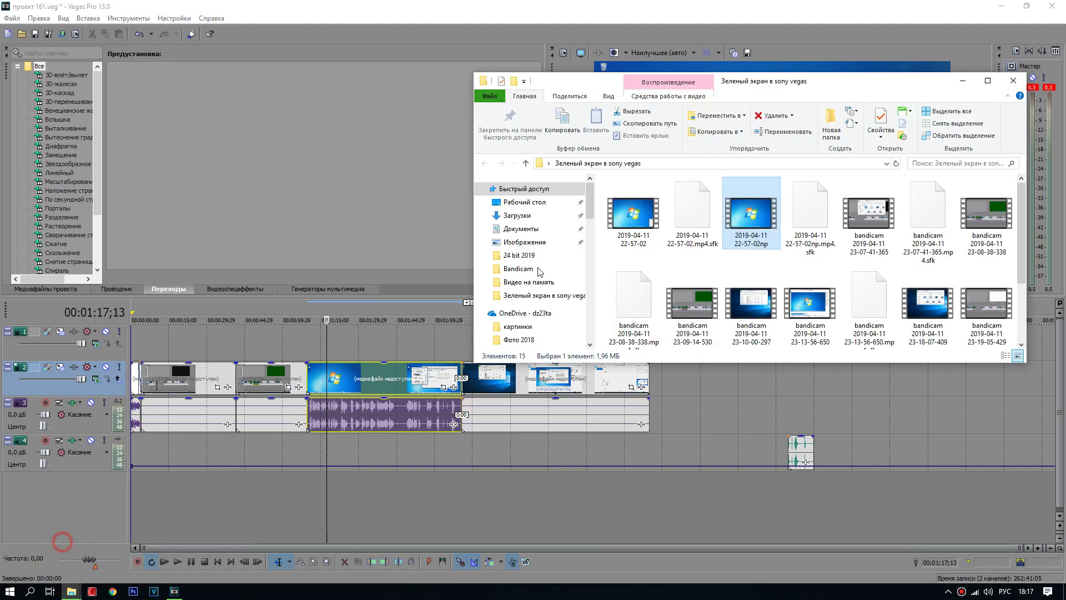